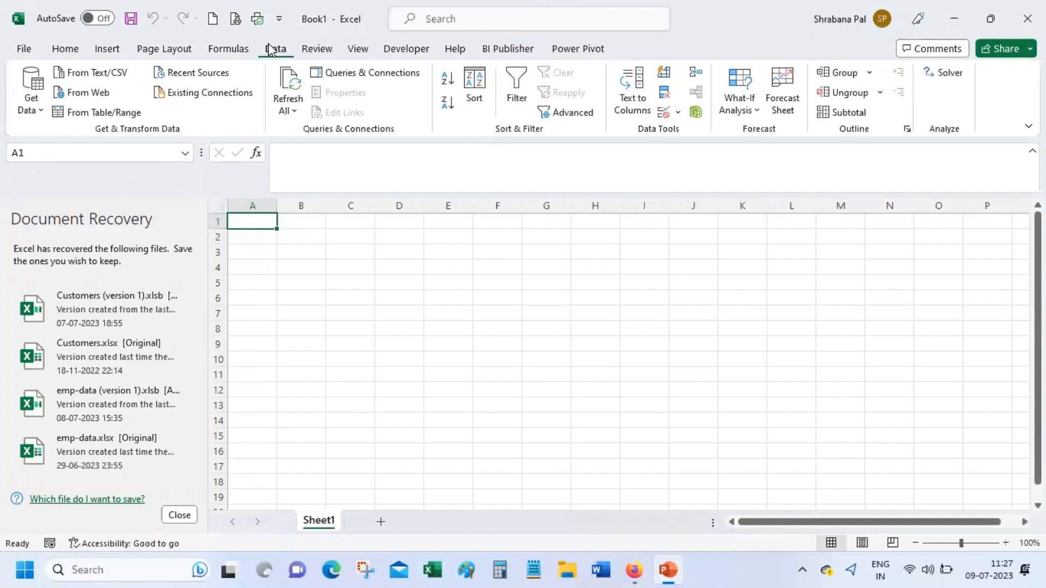
Start a data import from an Excel workbook and browse via the Scenario2 folder up to BA using Excel Training Exercise Files.
left_click(26, 113)
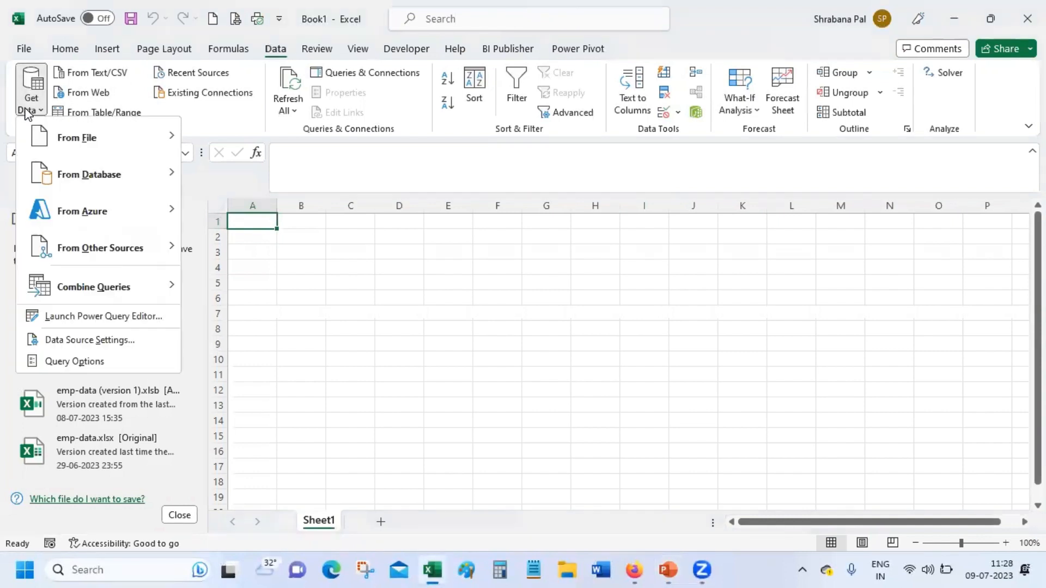
mouse_move(60, 148)
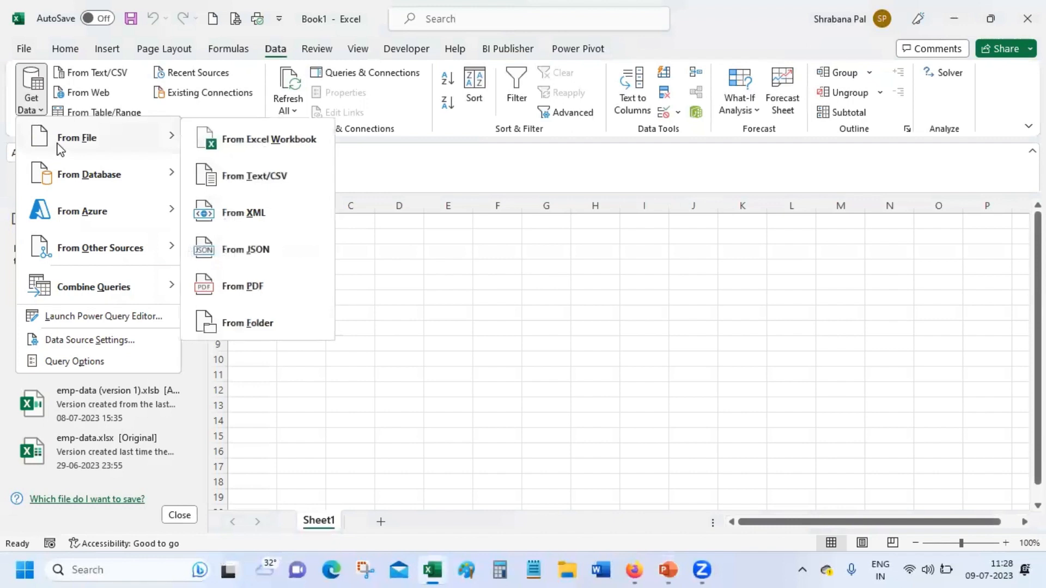
left_click(236, 143)
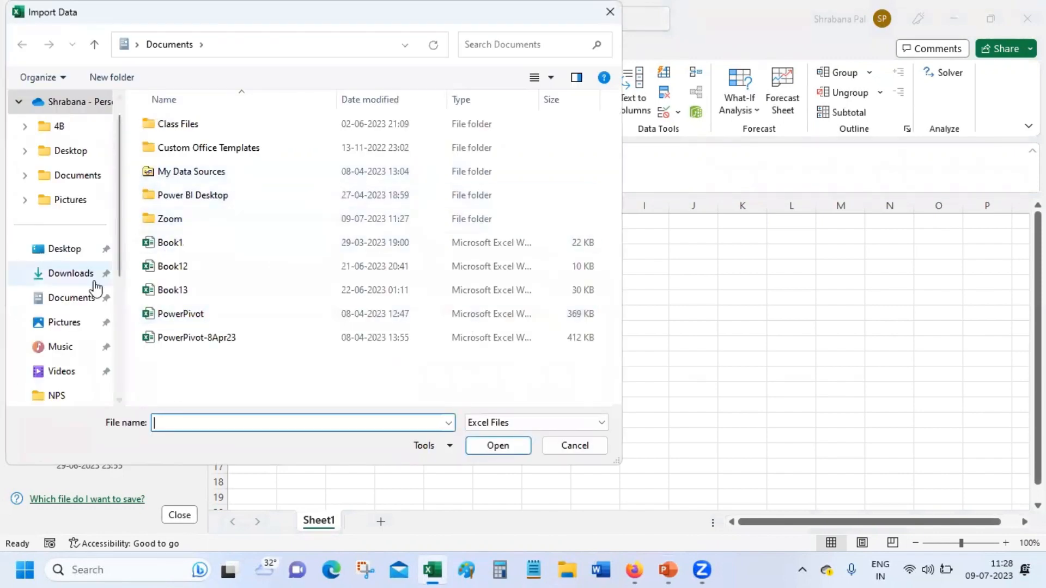
scroll(121, 357, "down", 3)
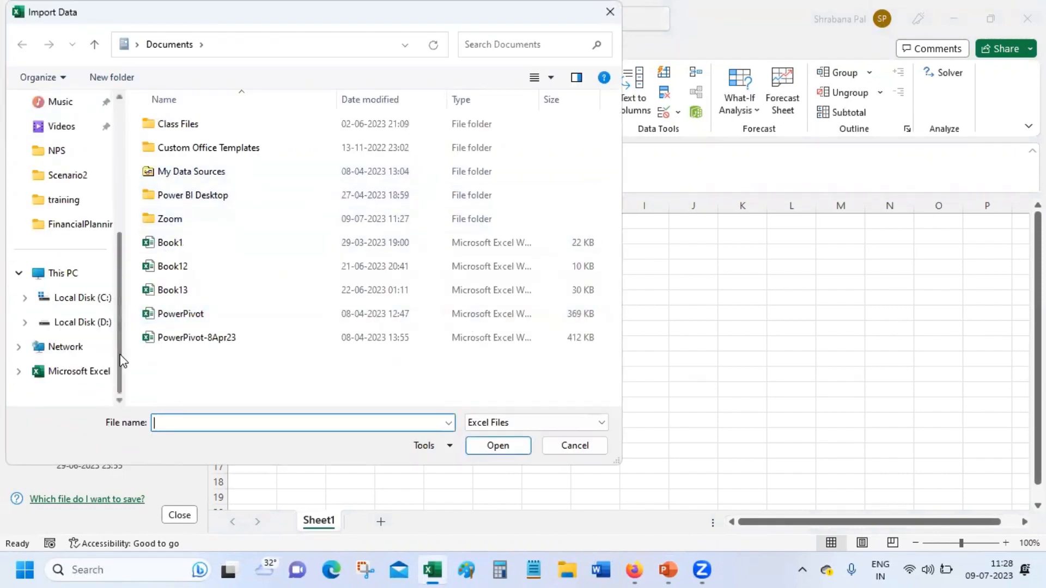
left_click(66, 178)
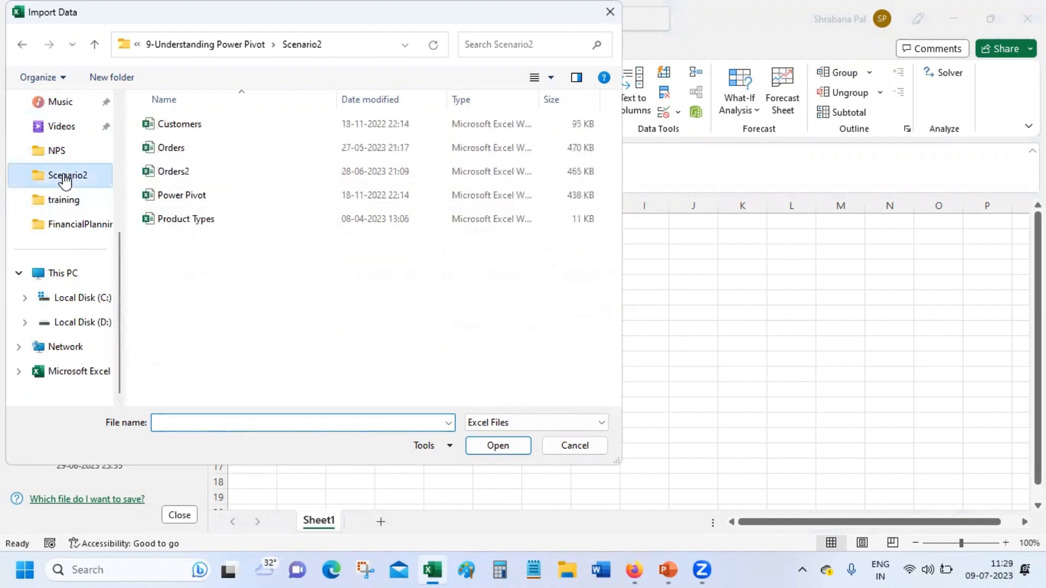
left_click(245, 49)
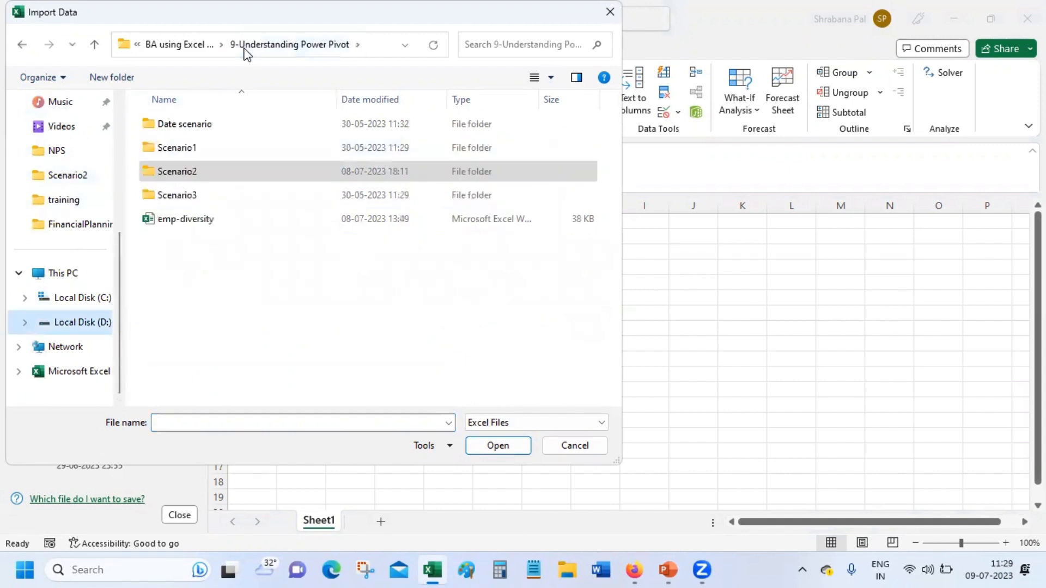
left_click(202, 46)
double_click(234, 293)
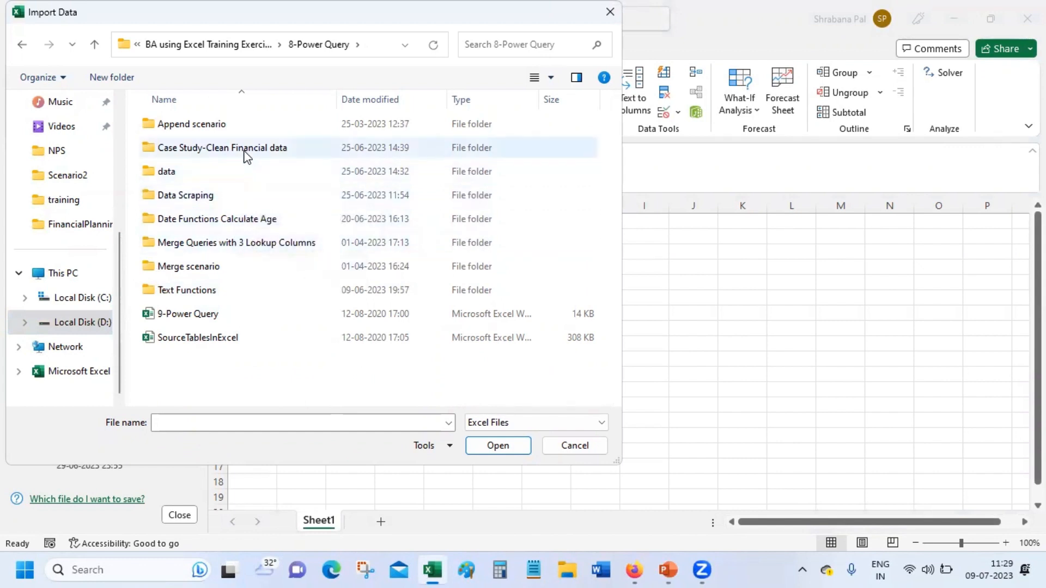
double_click(234, 128)
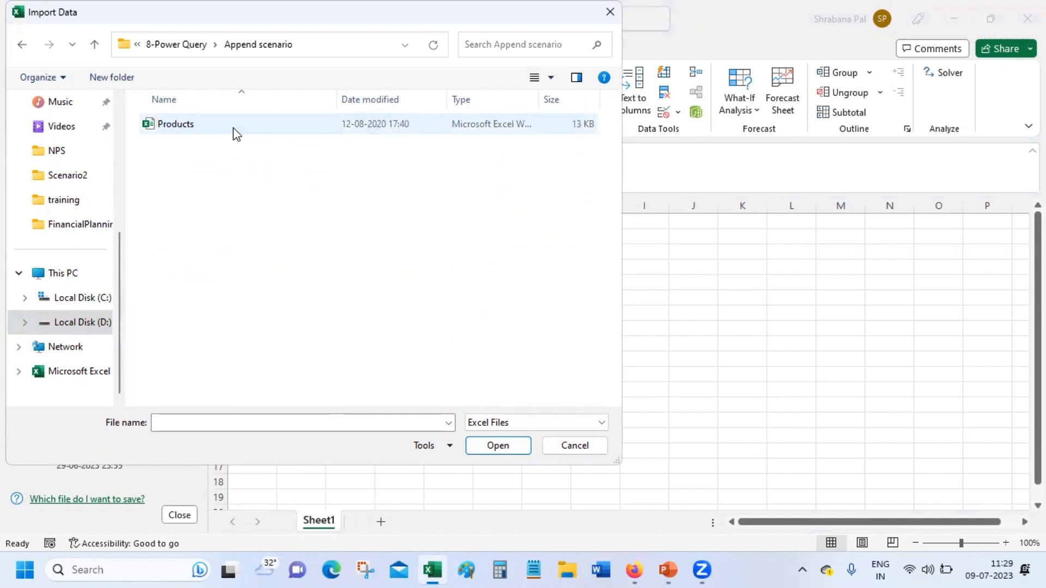
left_click(181, 46)
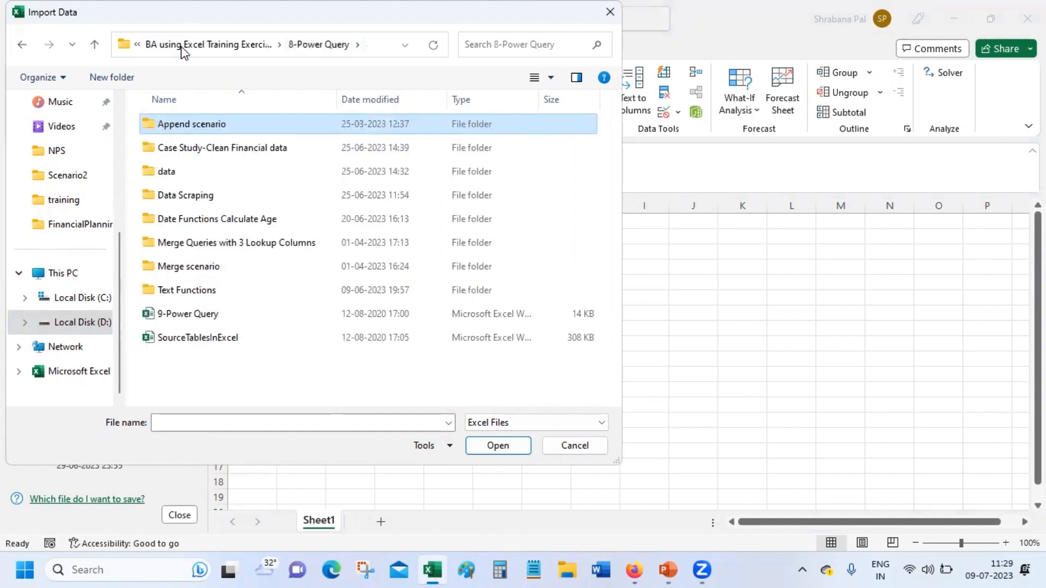
left_click(180, 46)
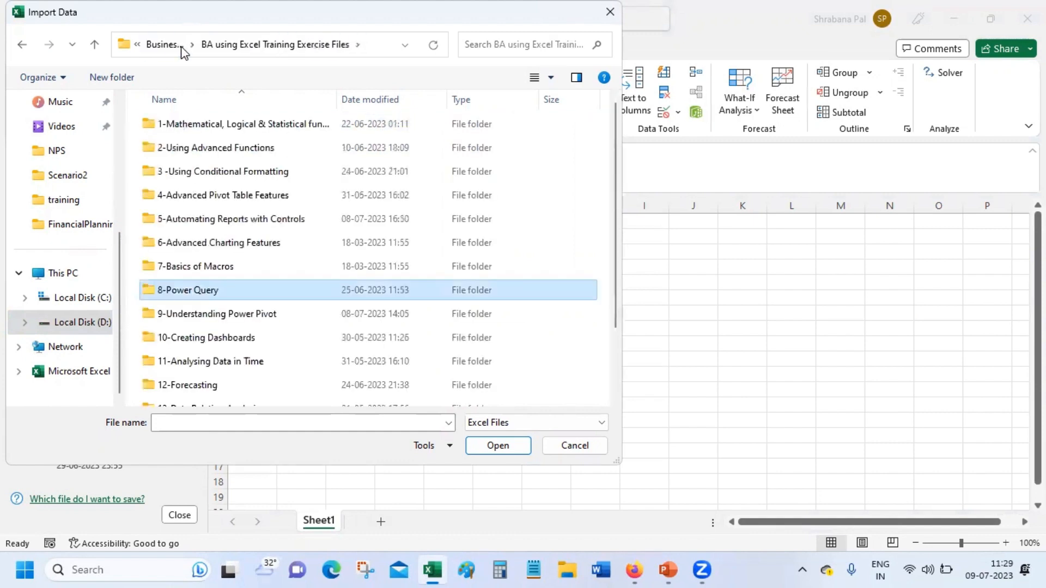
Import the students & courses workbook from the CSV folder inside Power-Query-examples > datasets.
left_click(182, 47)
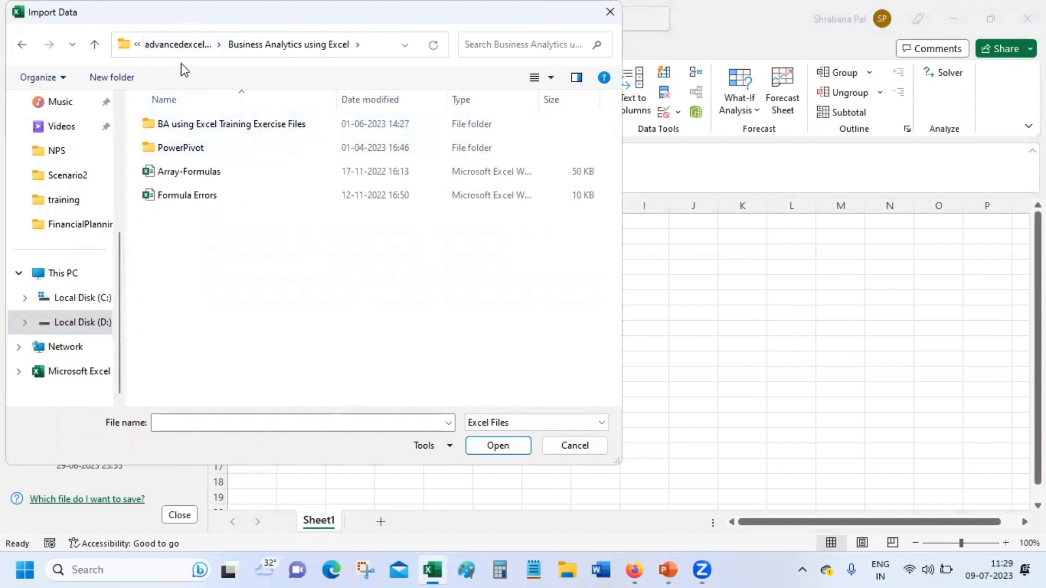
left_click(186, 46)
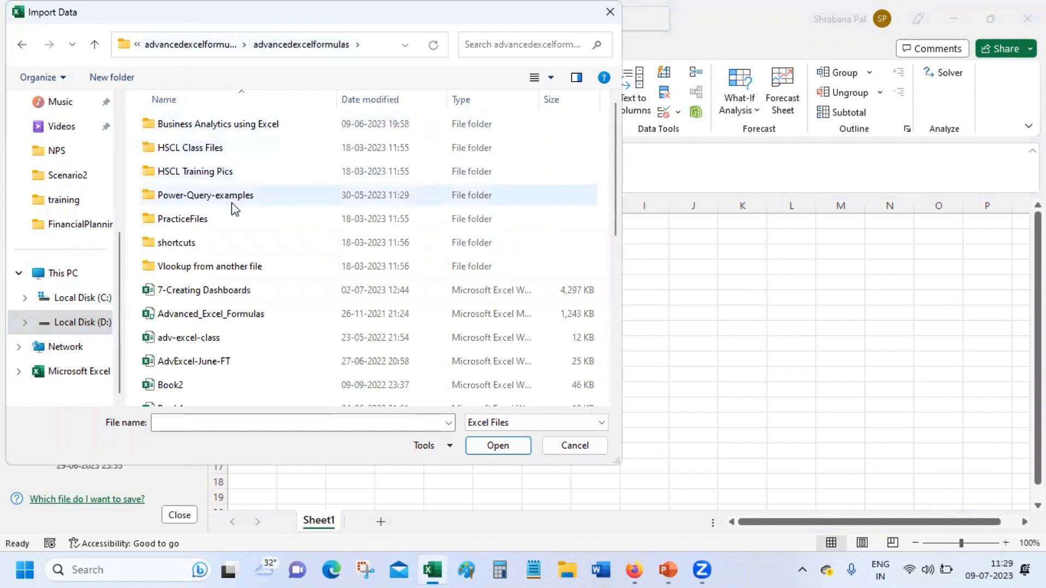
double_click(231, 202)
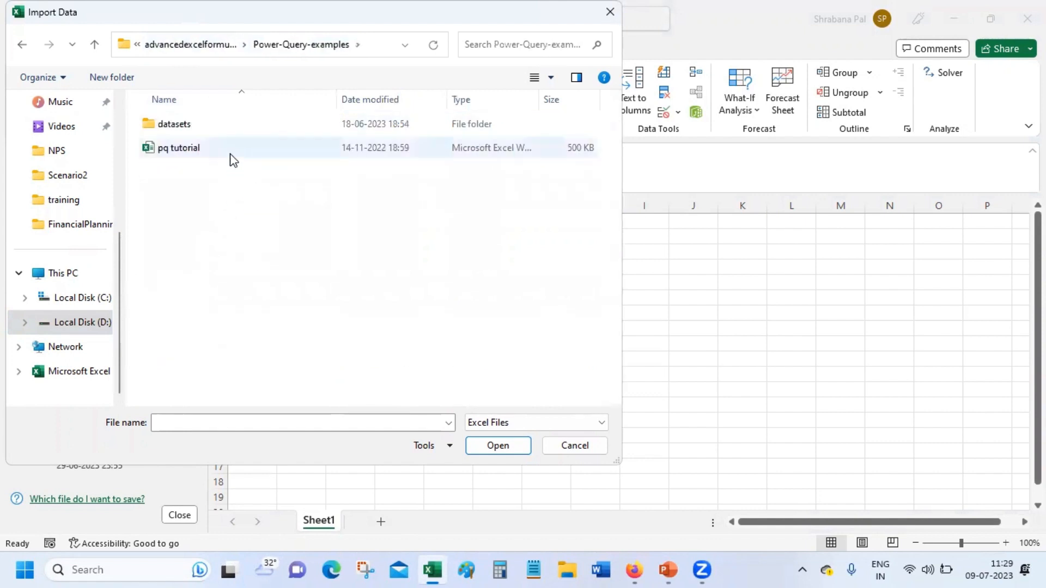
double_click(221, 124)
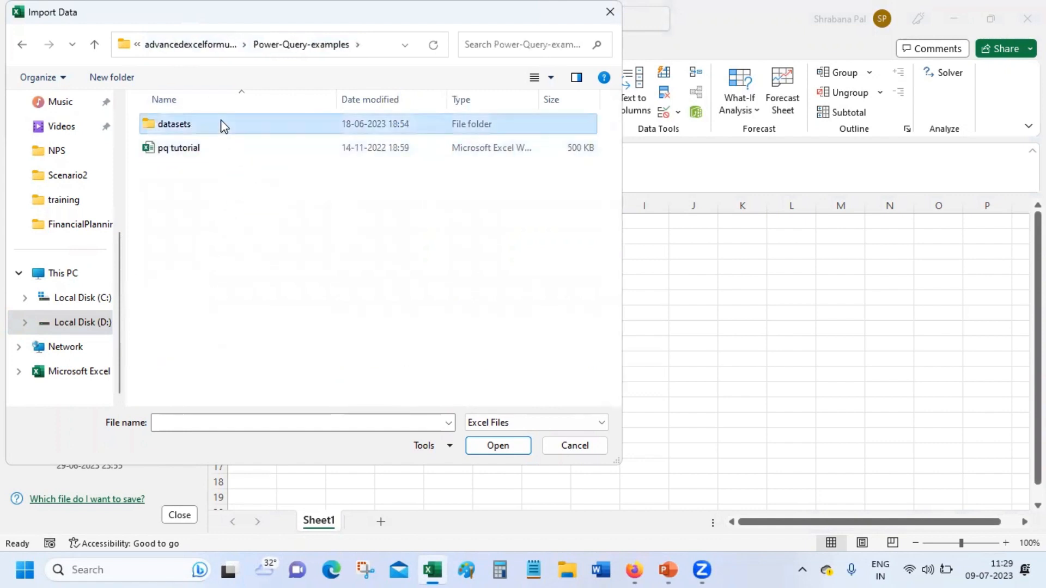
double_click(223, 125)
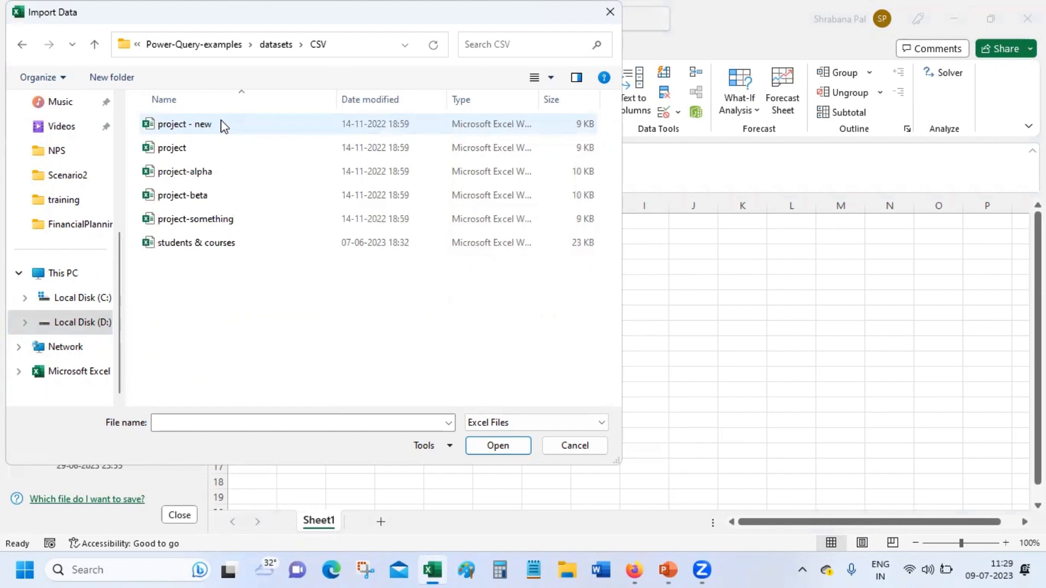
left_click(256, 243)
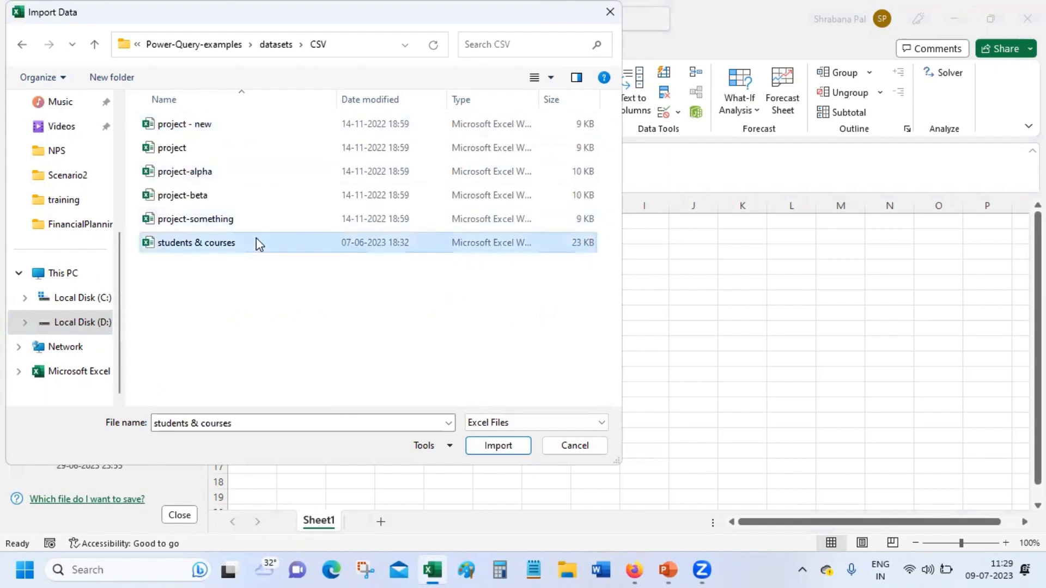
double_click(256, 243)
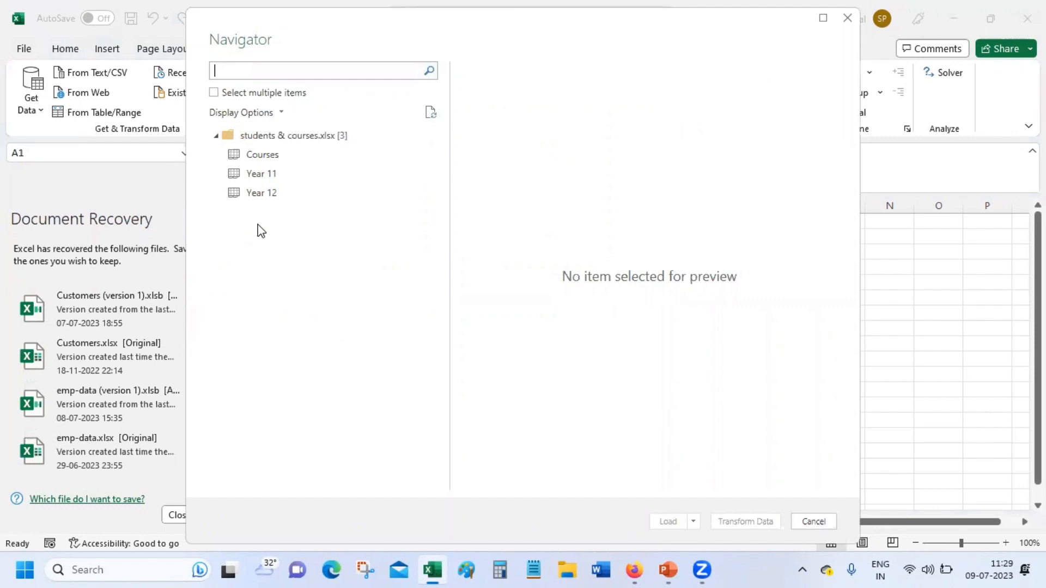
Preview the Courses, Year 11 and Year 12 sheets, select all three together and open them for transformation in the Power Query Editor.
left_click(268, 157)
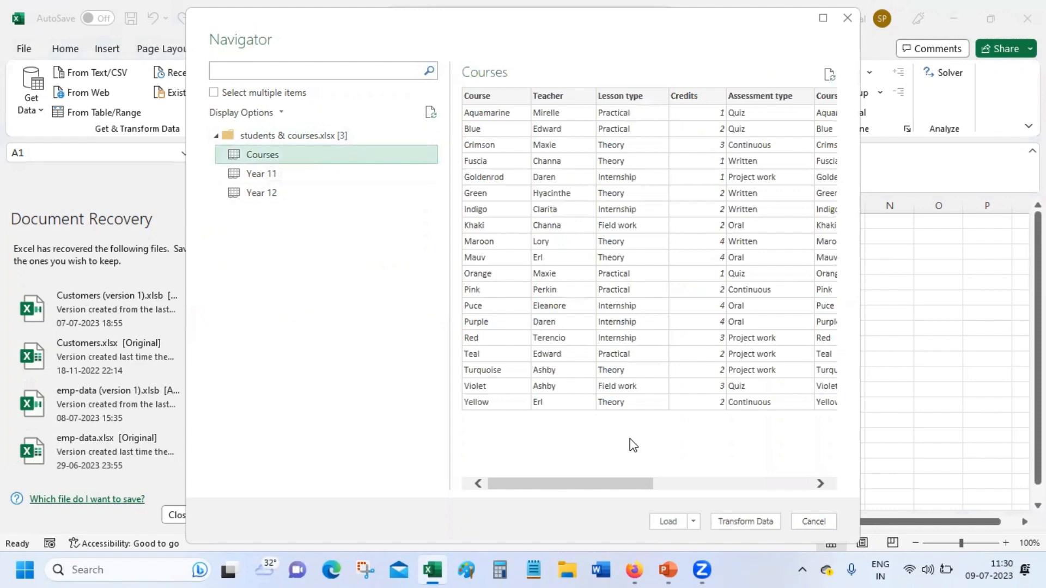
left_click(679, 486)
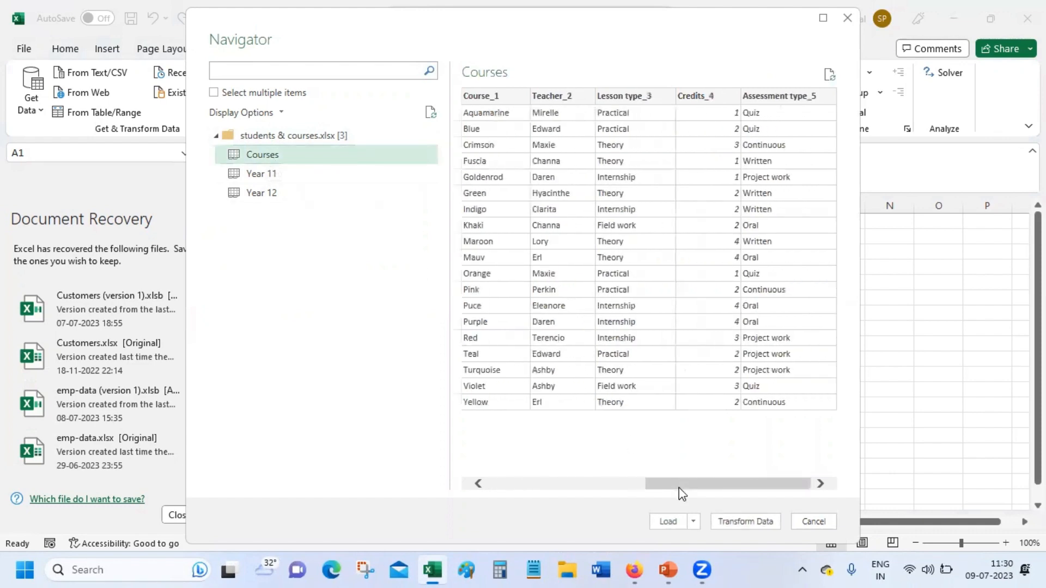
left_click_drag(679, 491, 505, 449)
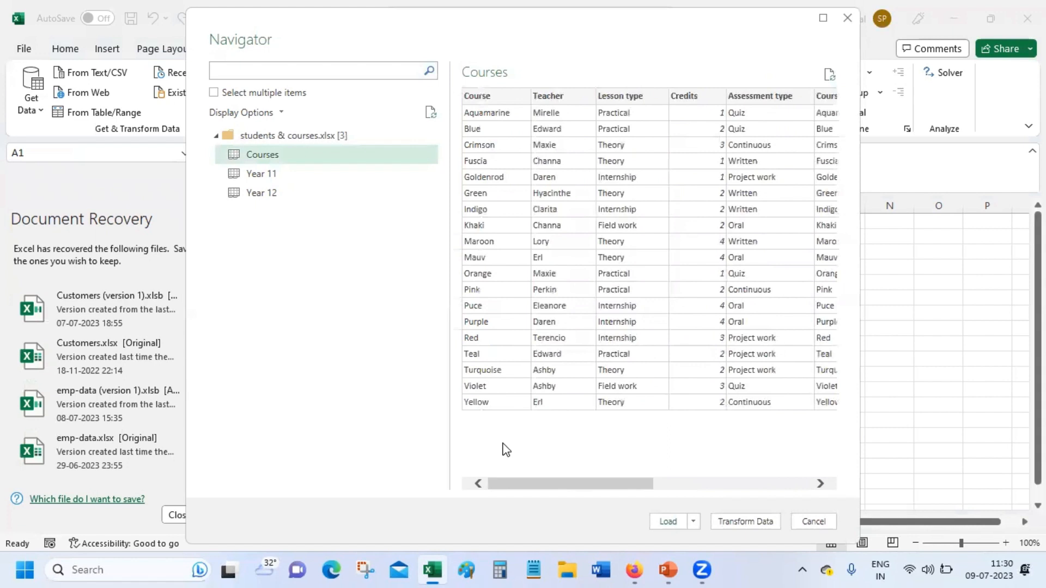
left_click(320, 173)
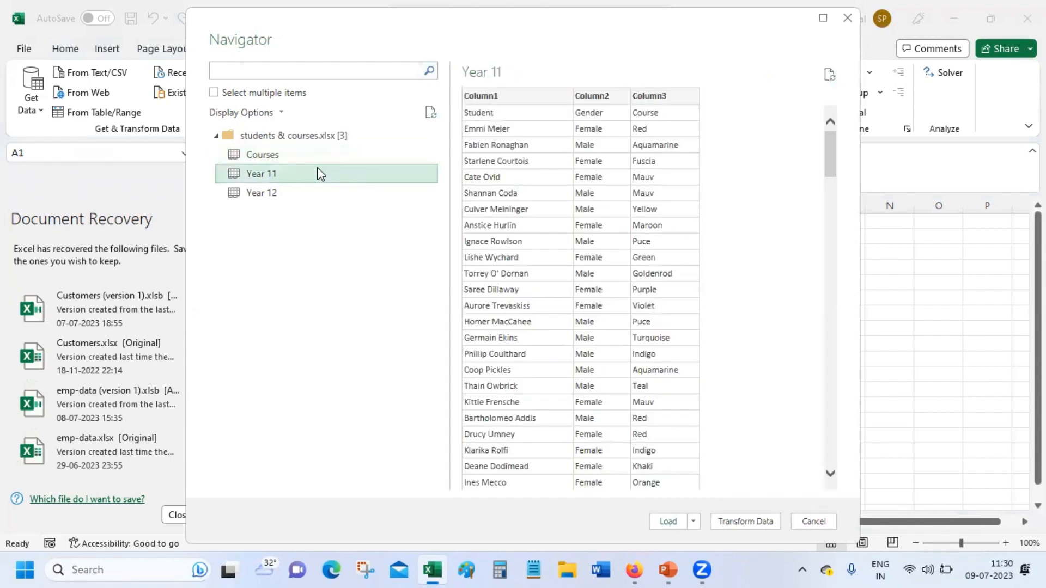
left_click(313, 186)
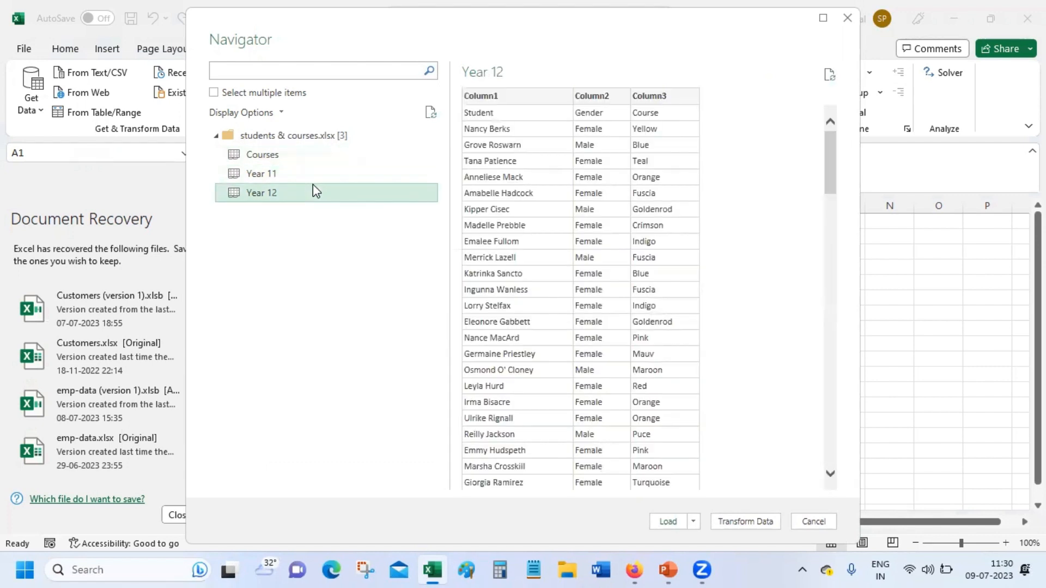
left_click(214, 94)
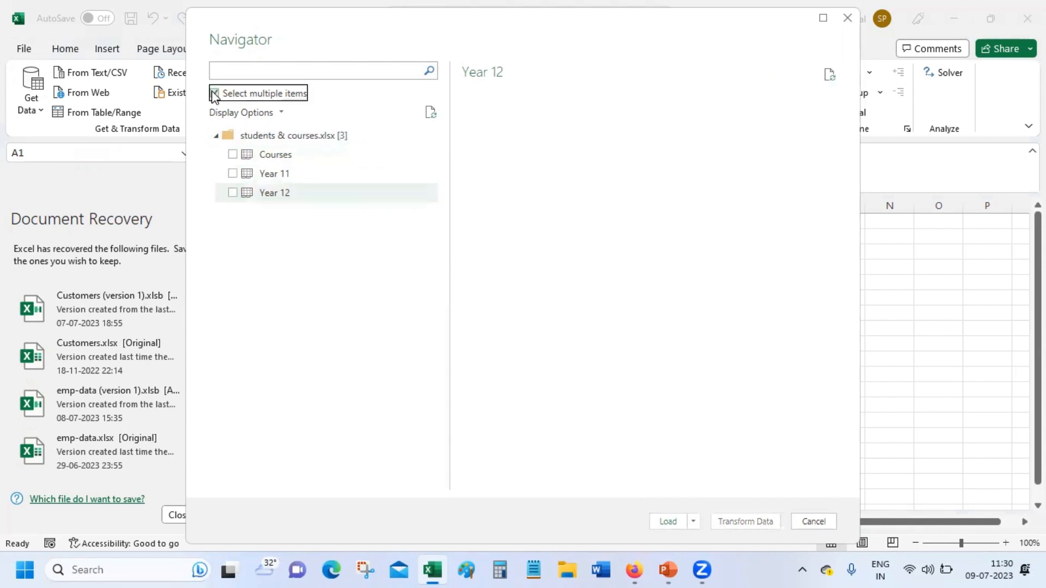
left_click(233, 155)
left_click(233, 175)
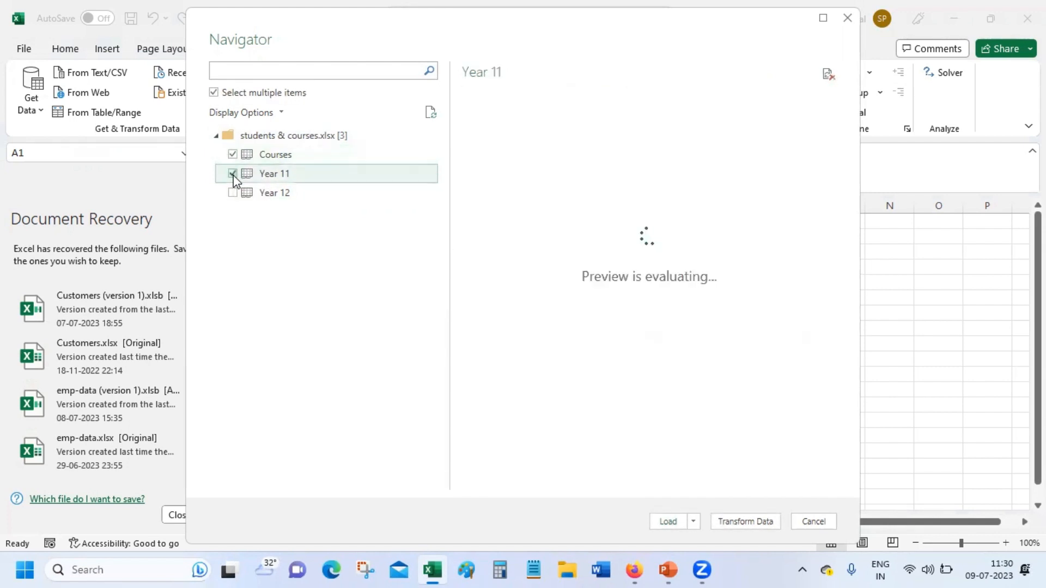
left_click(233, 193)
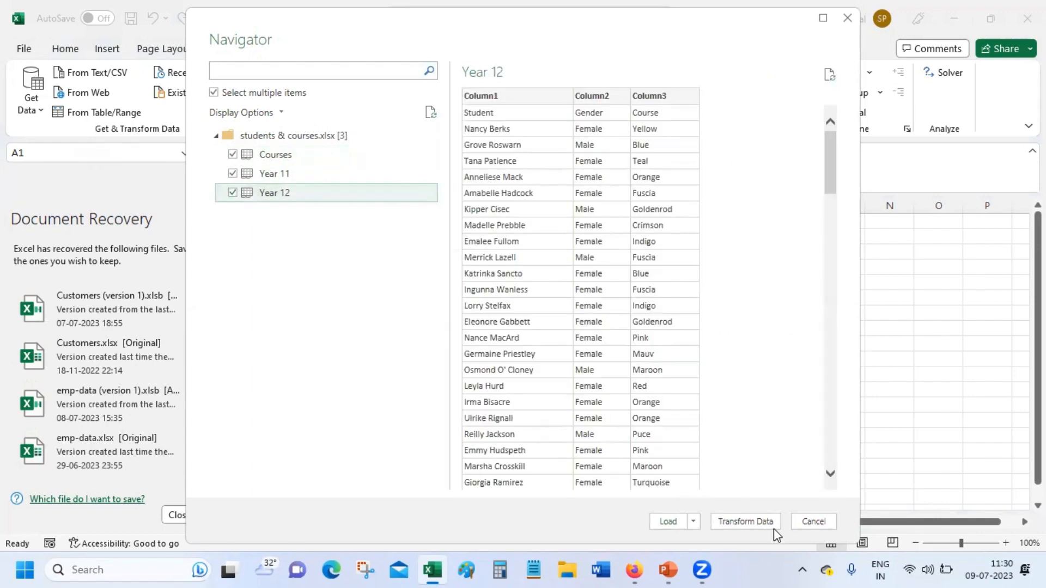
left_click(761, 522)
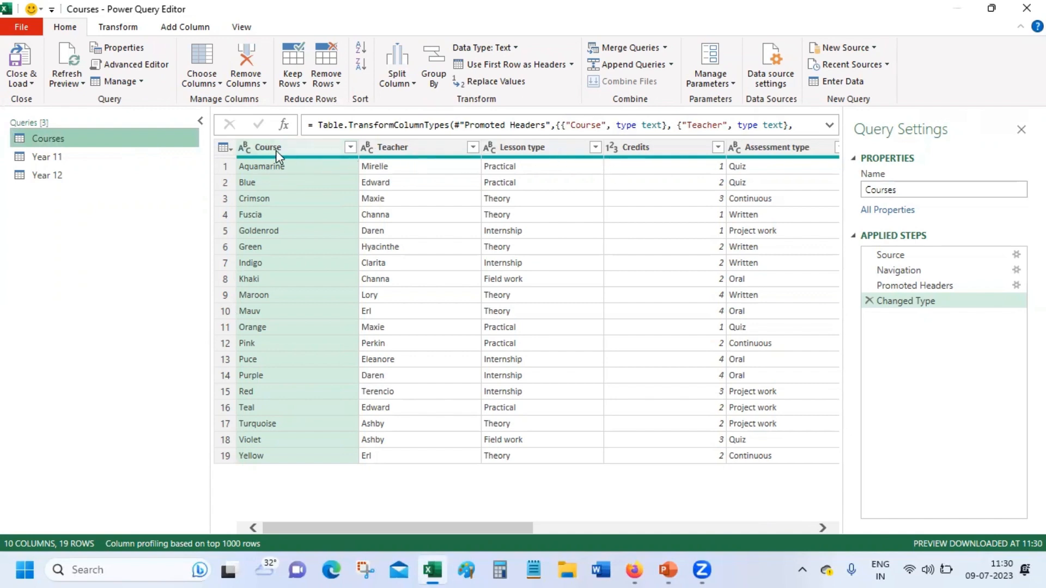
Use the first row as column headers in both the Year 11 and Year 12 queries.
left_click(114, 153)
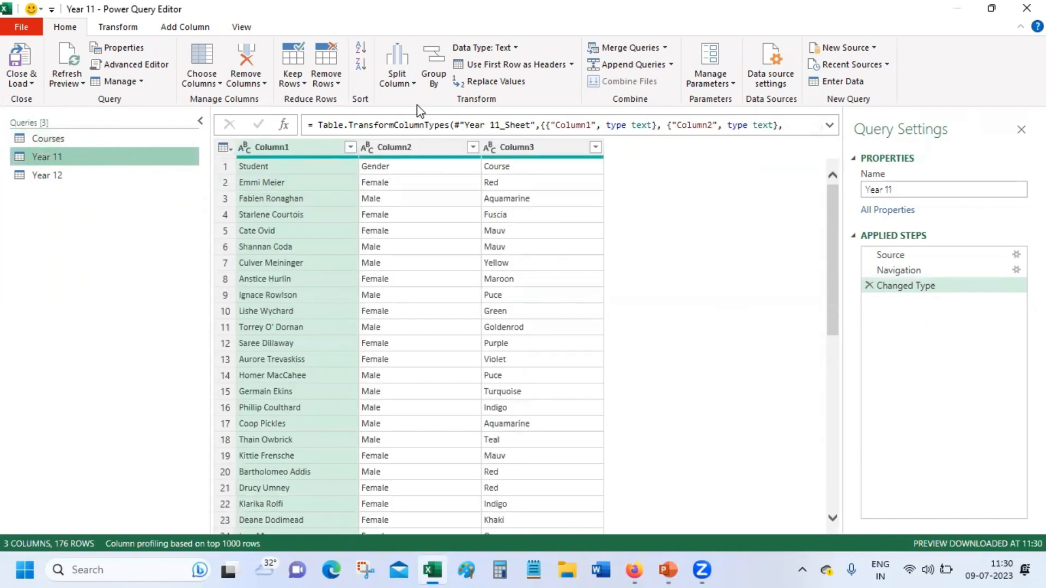
left_click(508, 66)
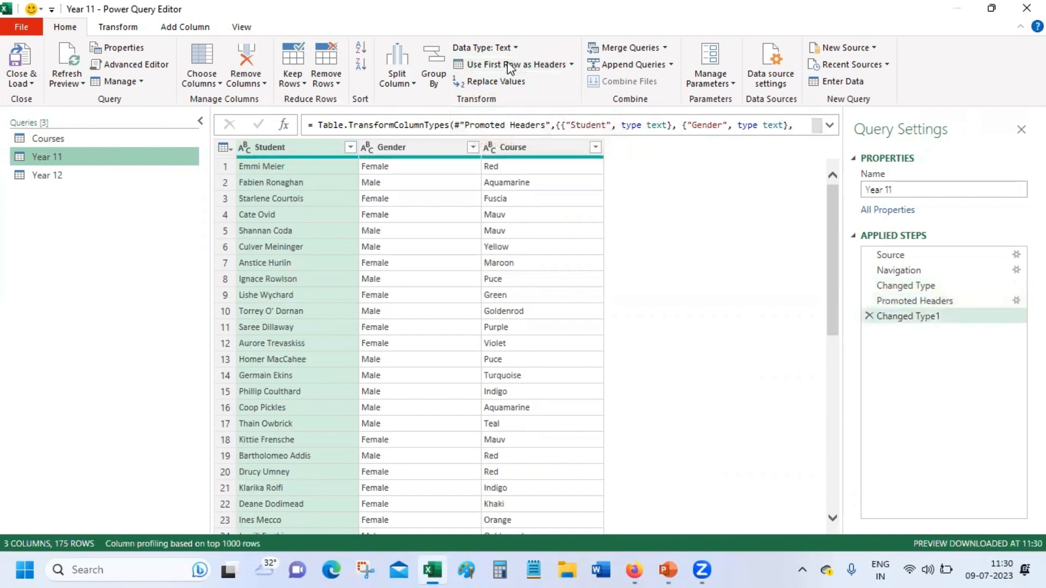
left_click(76, 175)
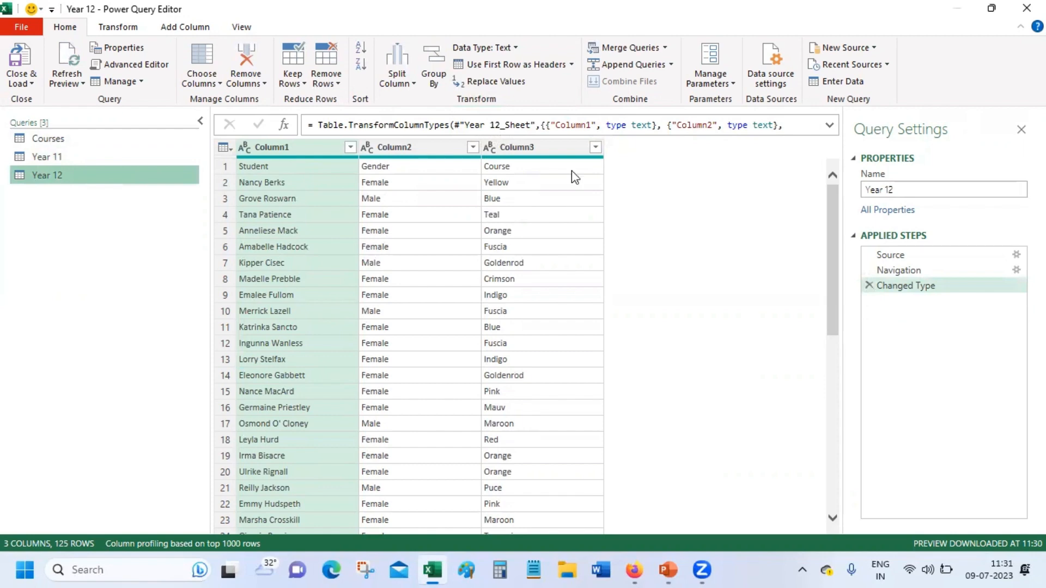
left_click(549, 66)
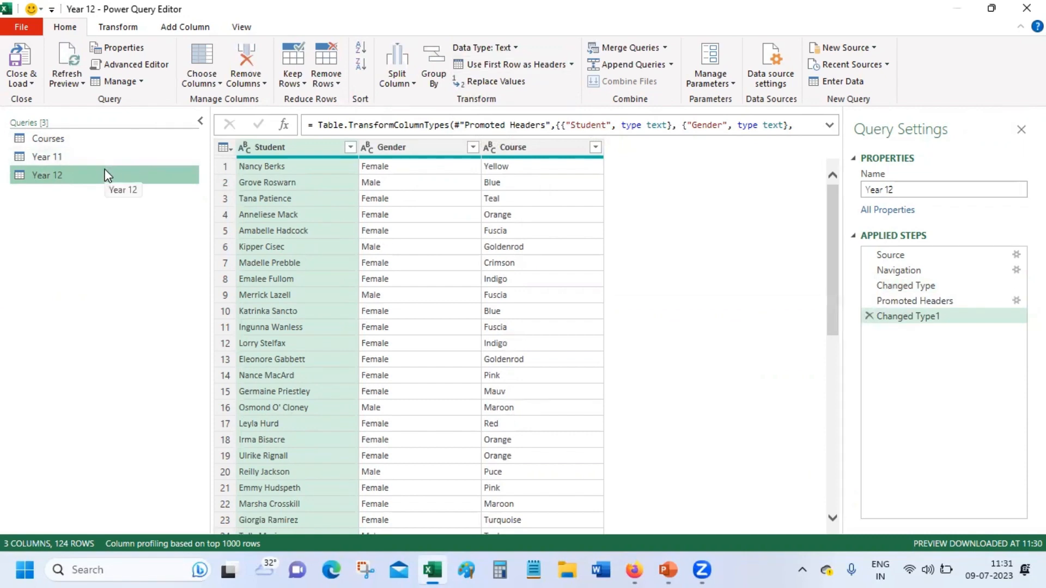
Append the Year 11 table to the Year 12 query as a two-table append and review the combined rows.
left_click(663, 69)
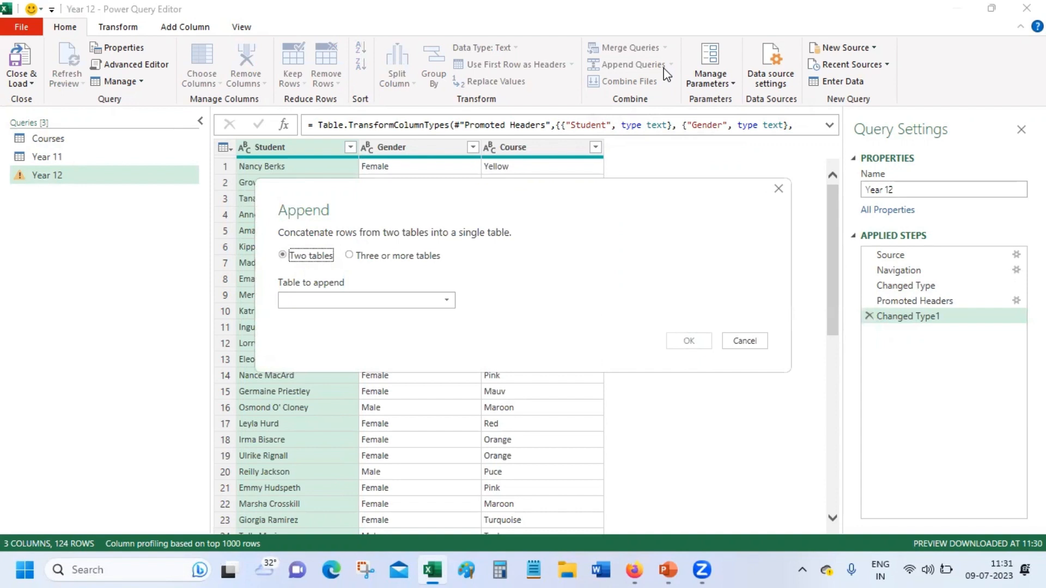
left_click(353, 299)
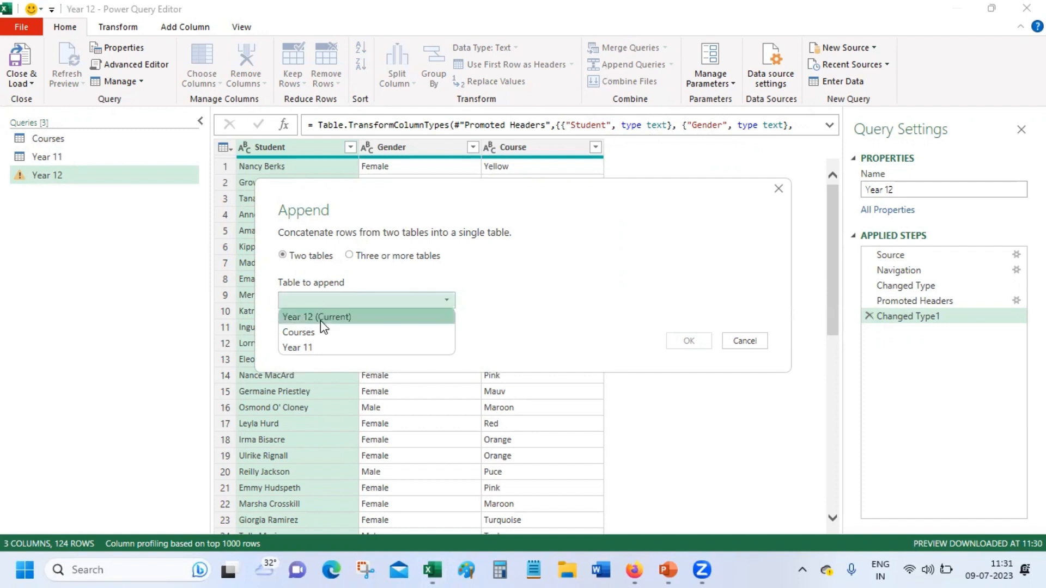
left_click(318, 347)
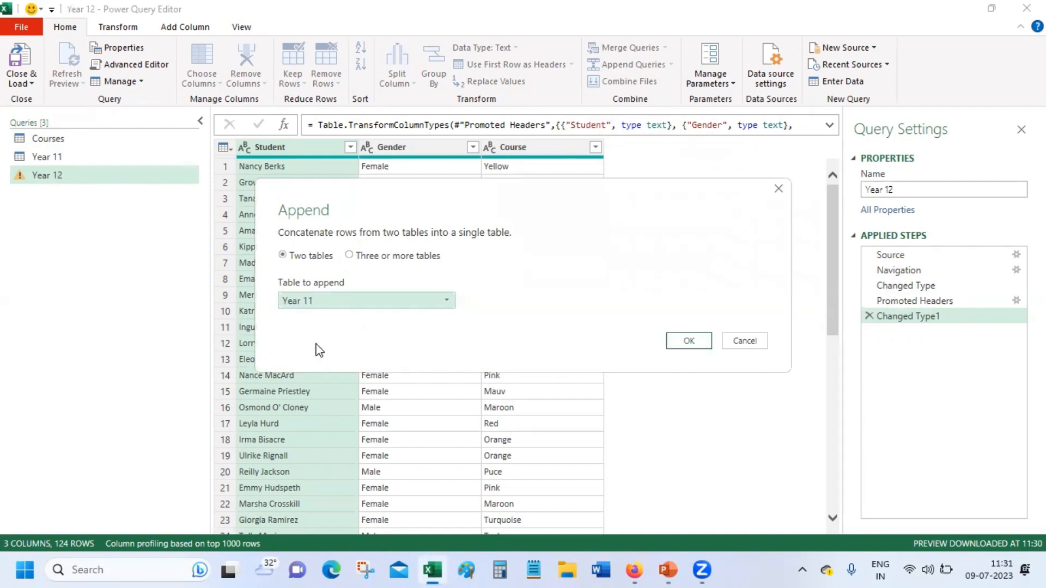
left_click(687, 342)
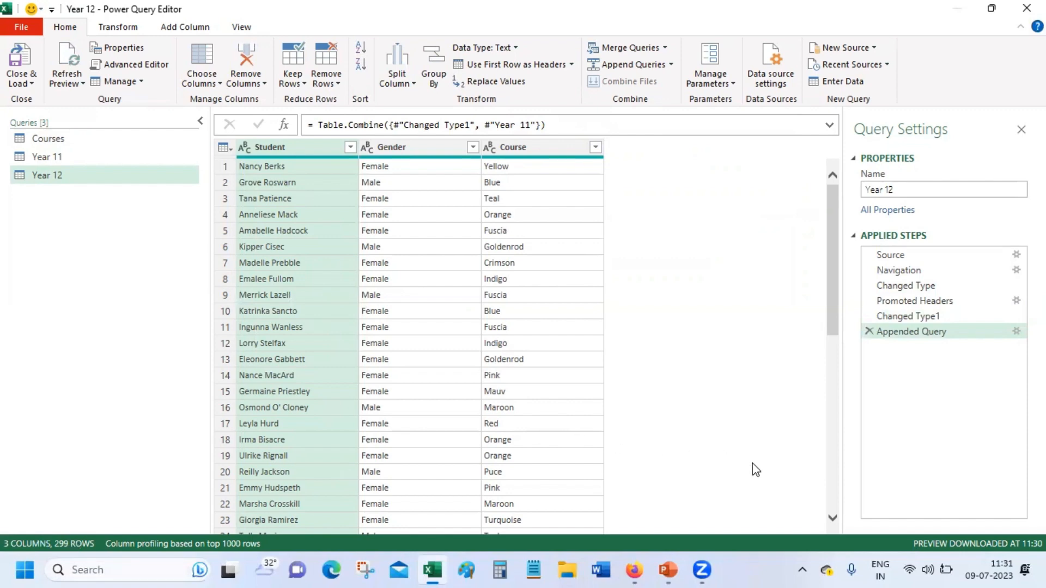
scroll(830, 487, "down", 7)
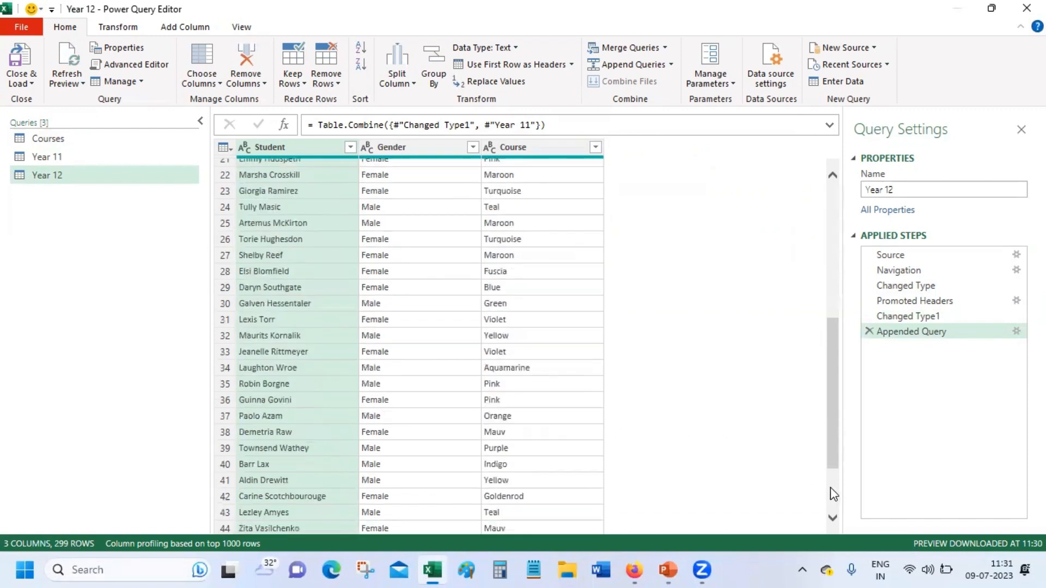
Review the combined rows in the Year 12 query and remove its Appended Query step.
scroll(830, 487, "down", 9)
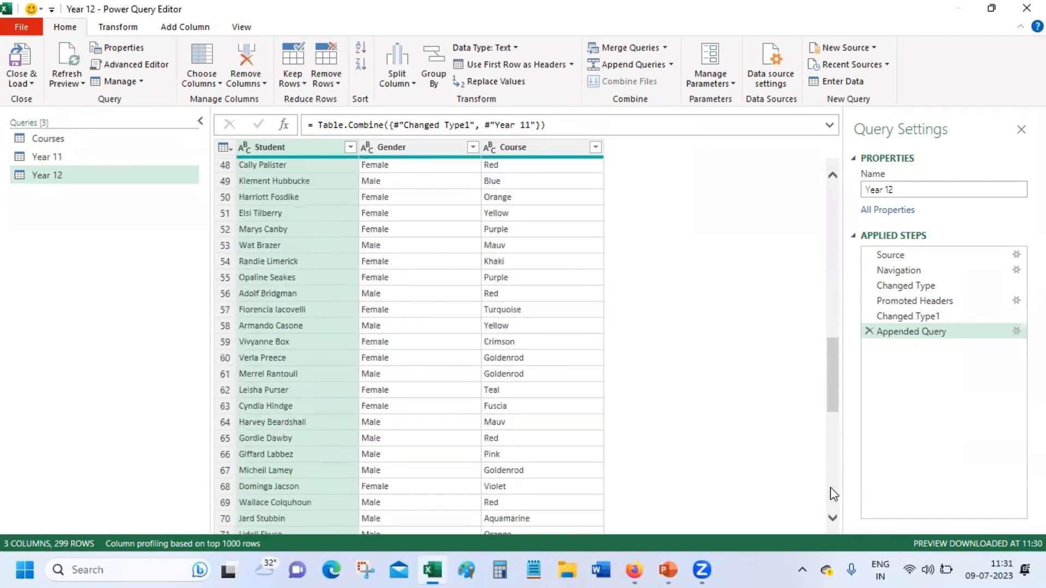
scroll(830, 494, "down", 7)
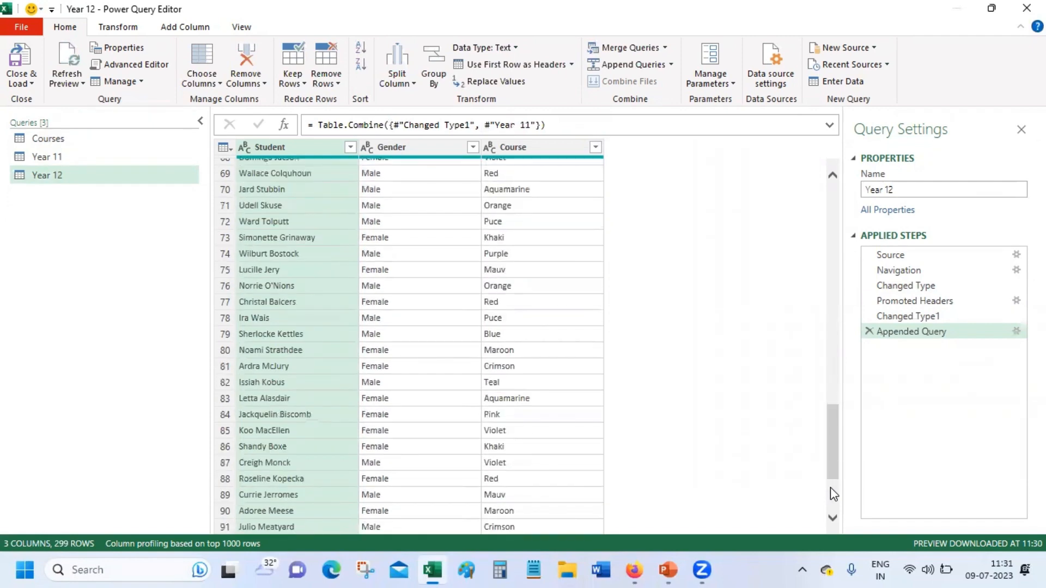
scroll(830, 488, "down", 3)
scroll(830, 488, "down", 14)
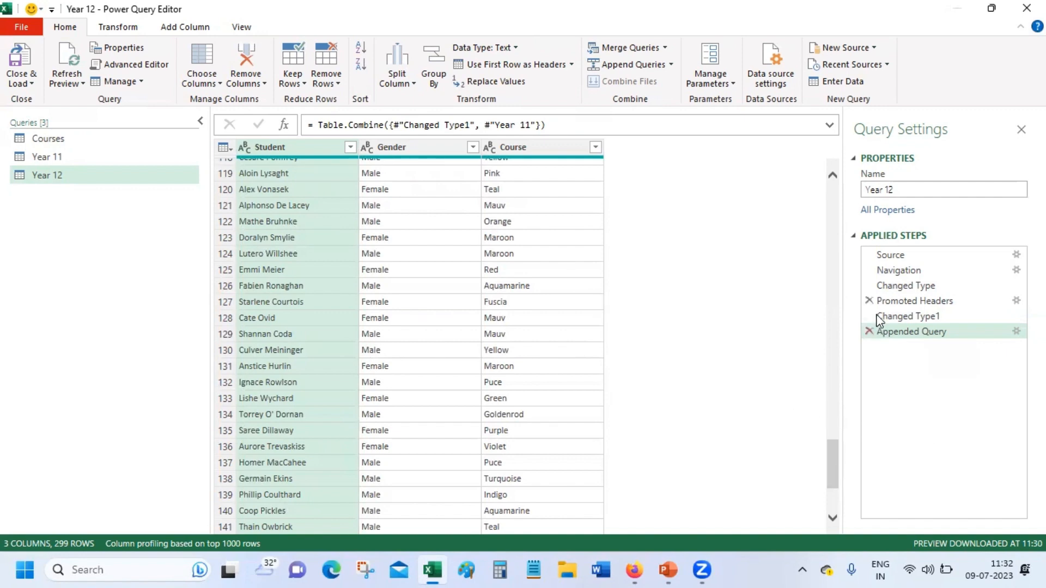
left_click(869, 331)
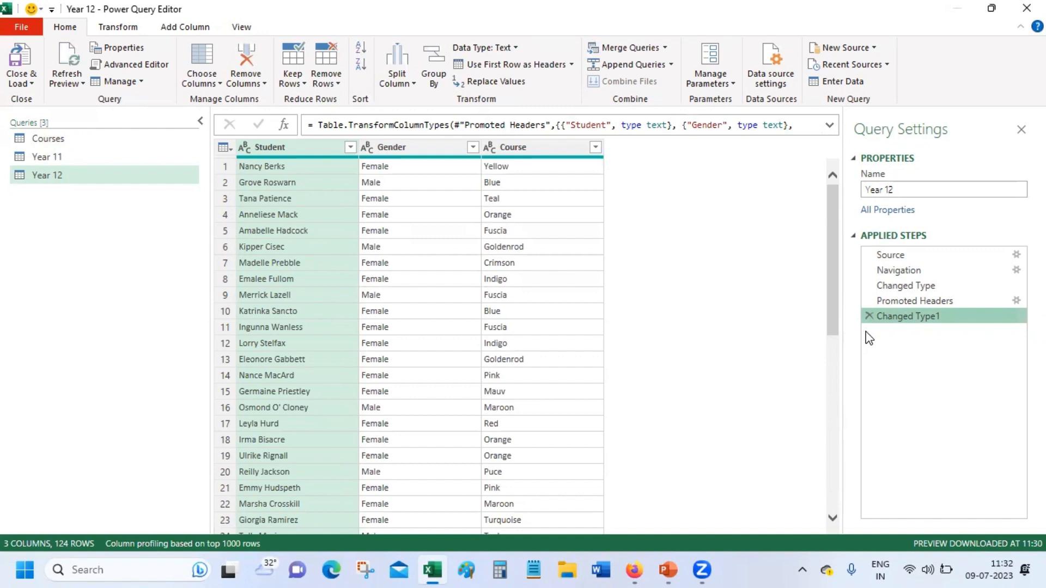
Add a custom column named Year to the Year 12 query with the formula = "Year12".
left_click(565, 172)
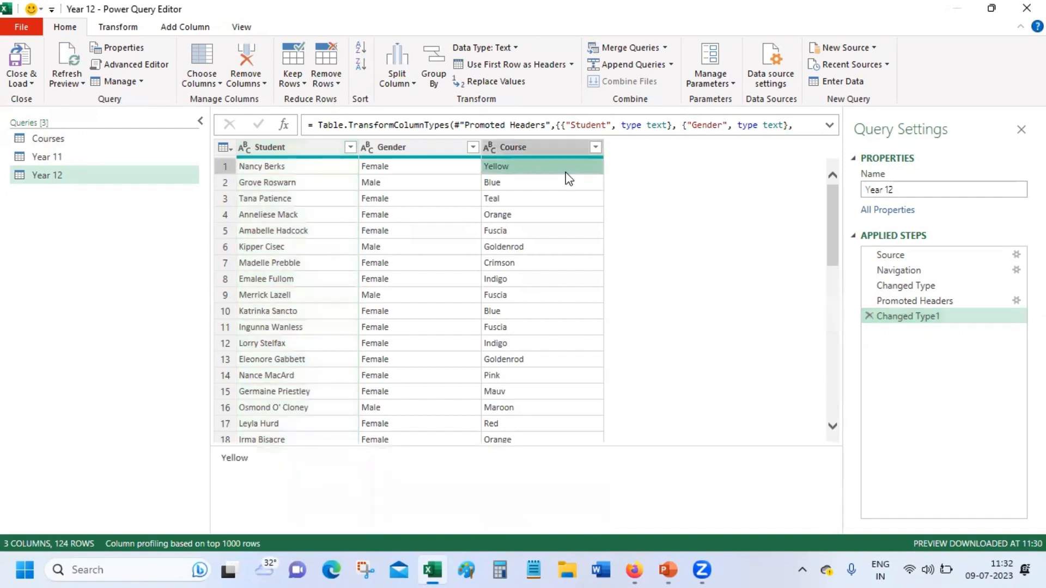
left_click(185, 27)
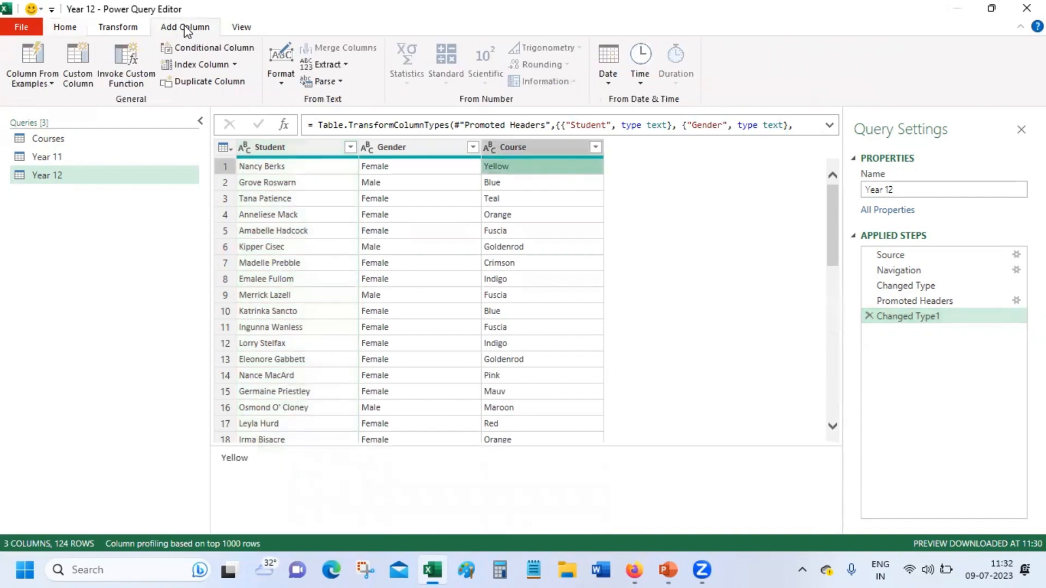
left_click(79, 57)
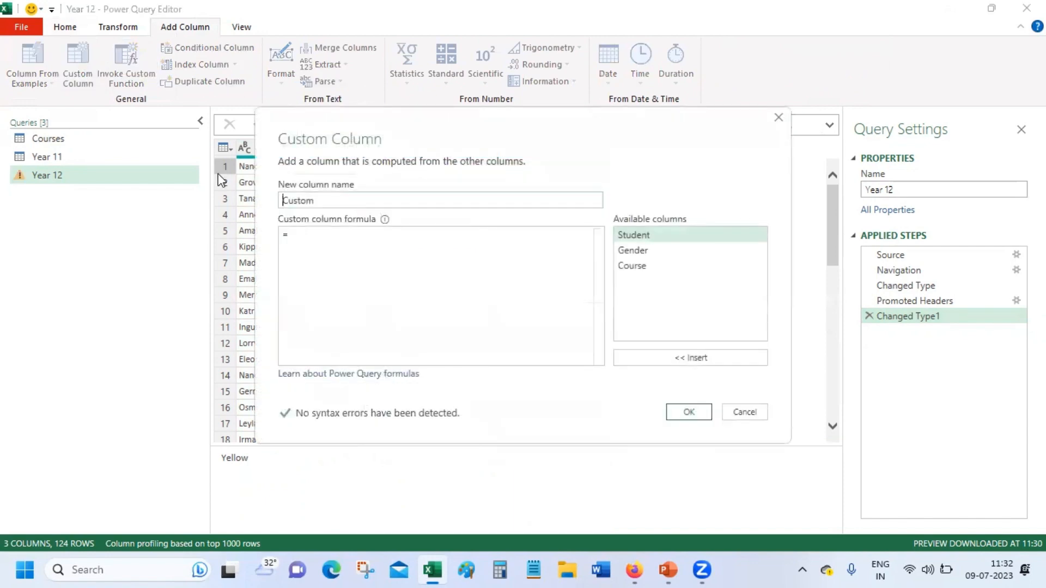
left_click(330, 200)
left_click_drag(331, 200, 248, 188)
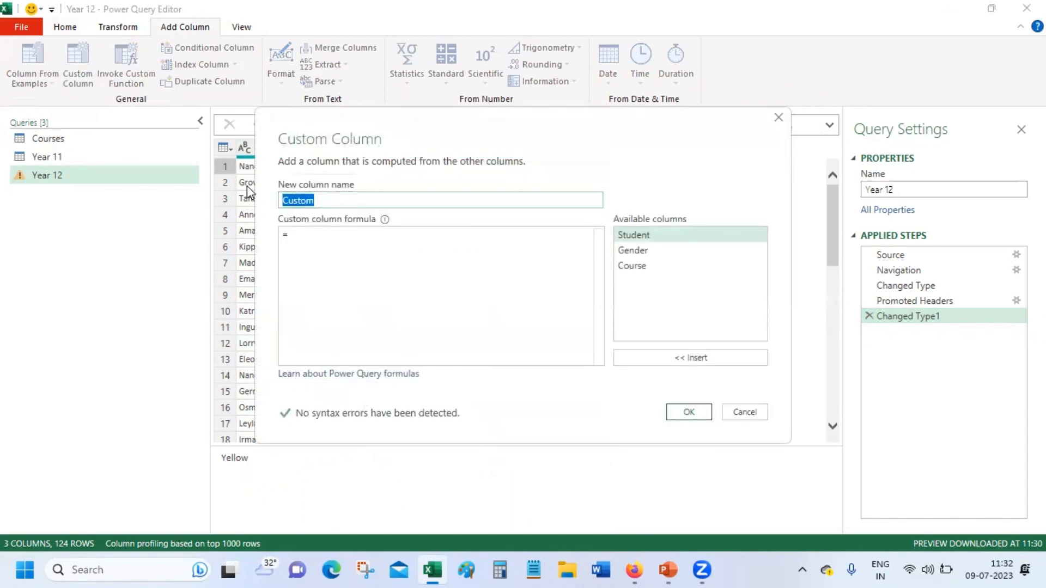
type("Year")
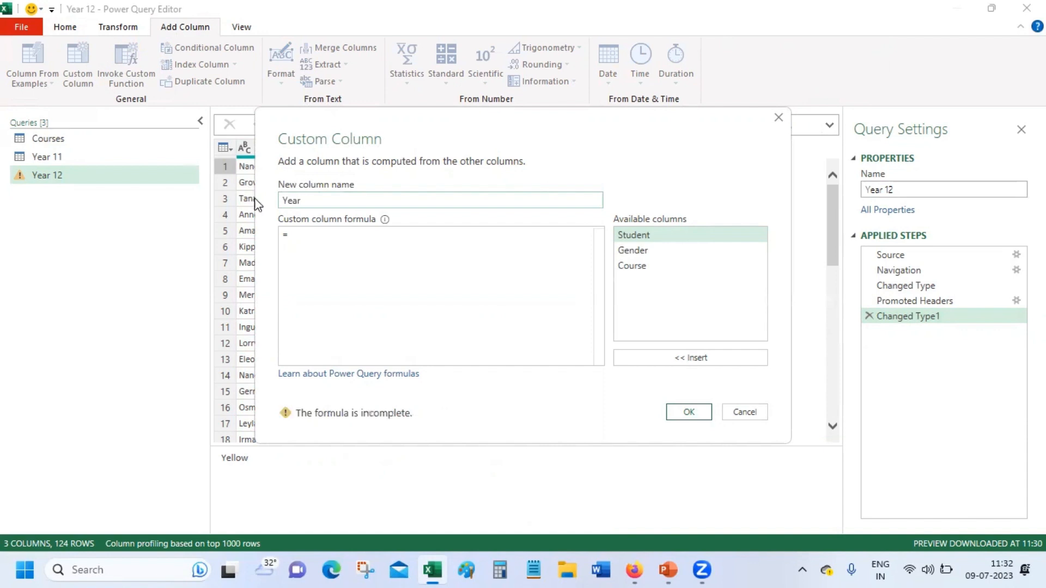
left_click(306, 233)
type("\"")
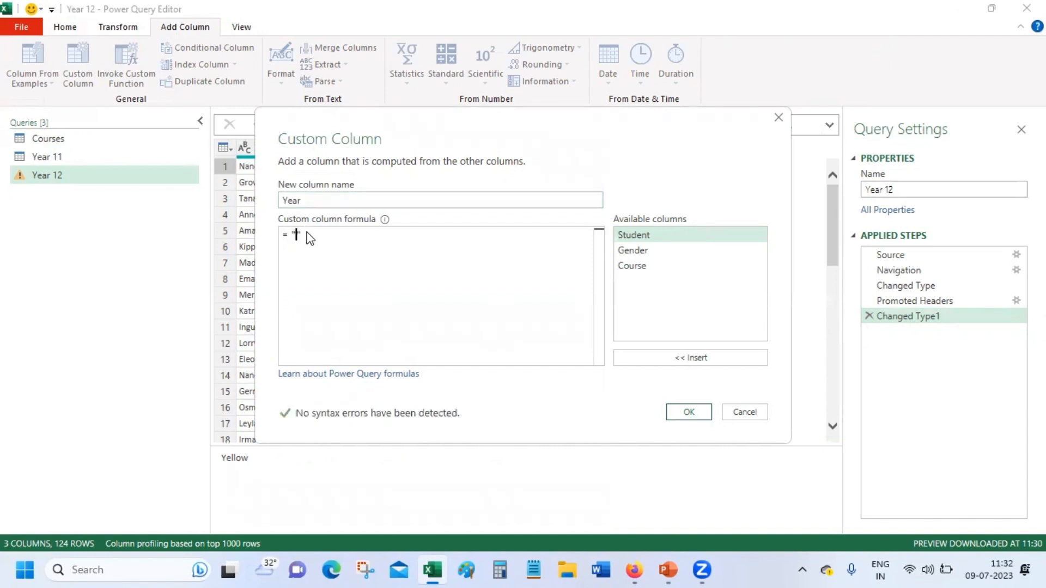
type("Year12")
left_click(684, 412)
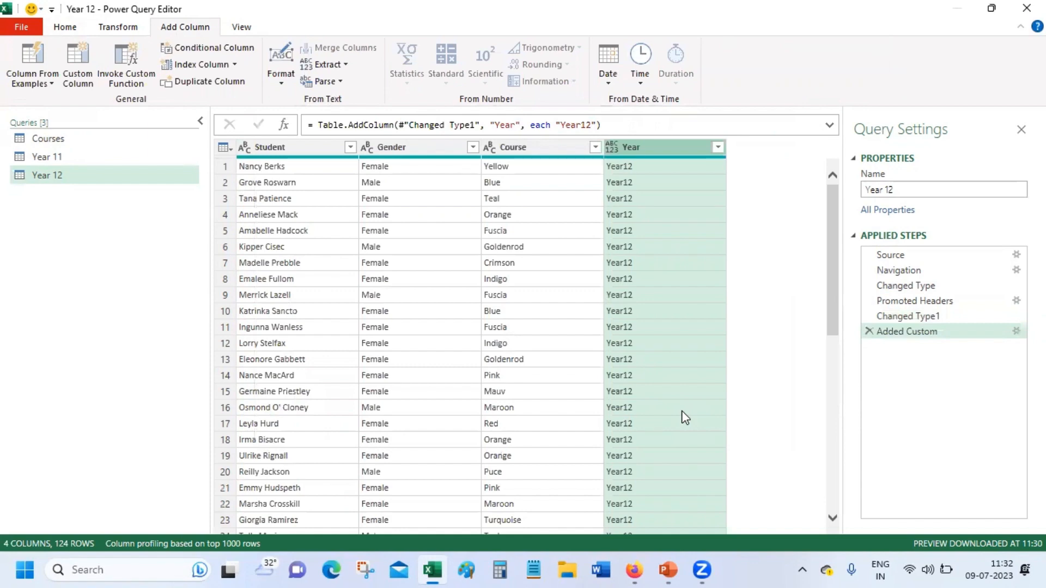
Add a custom column named Year to the Year 11 query with the formula = "Year11".
left_click(66, 162)
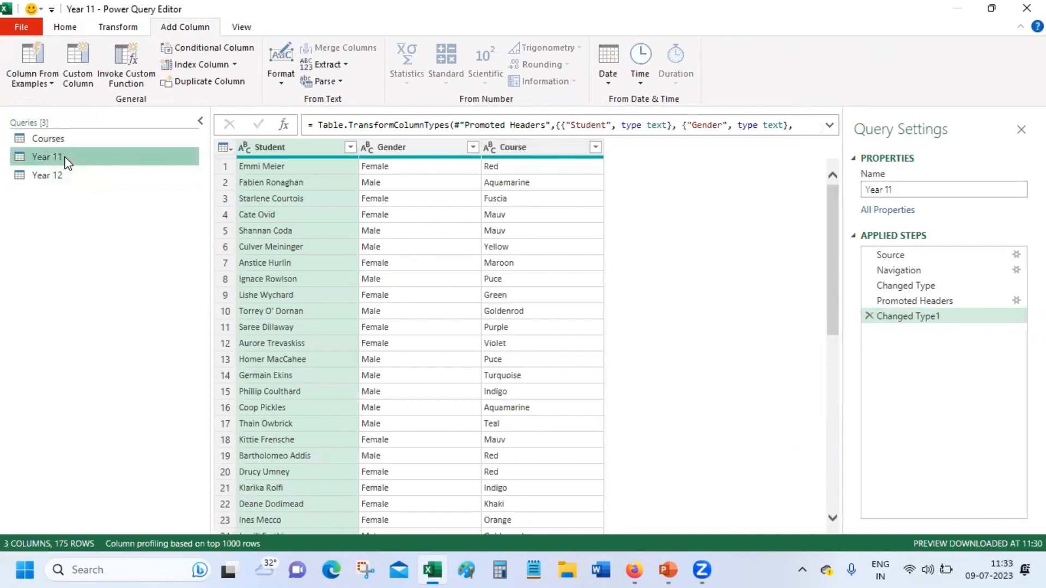
left_click(78, 76)
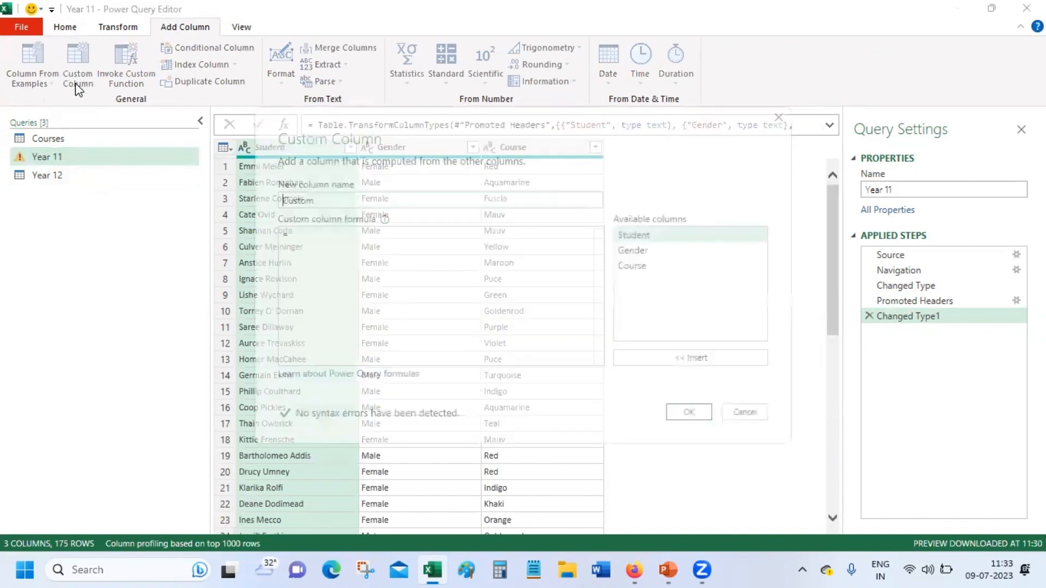
double_click(417, 200)
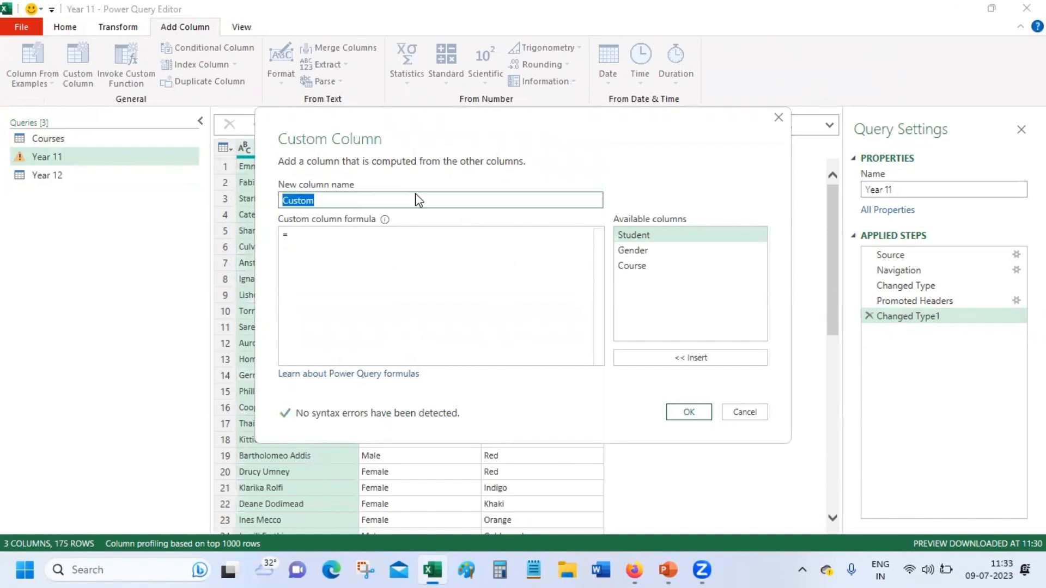
type("Year")
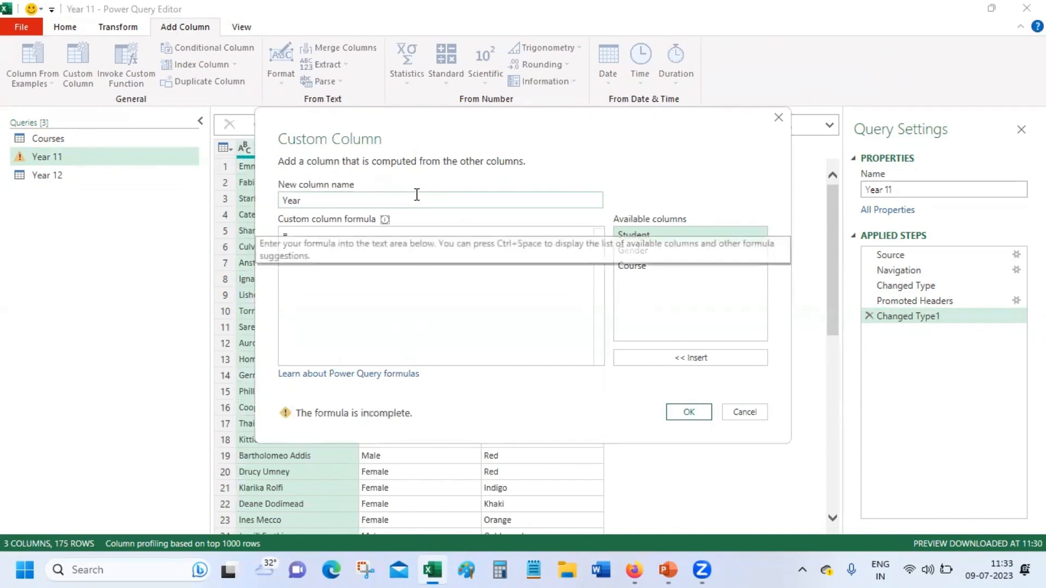
left_click(365, 237)
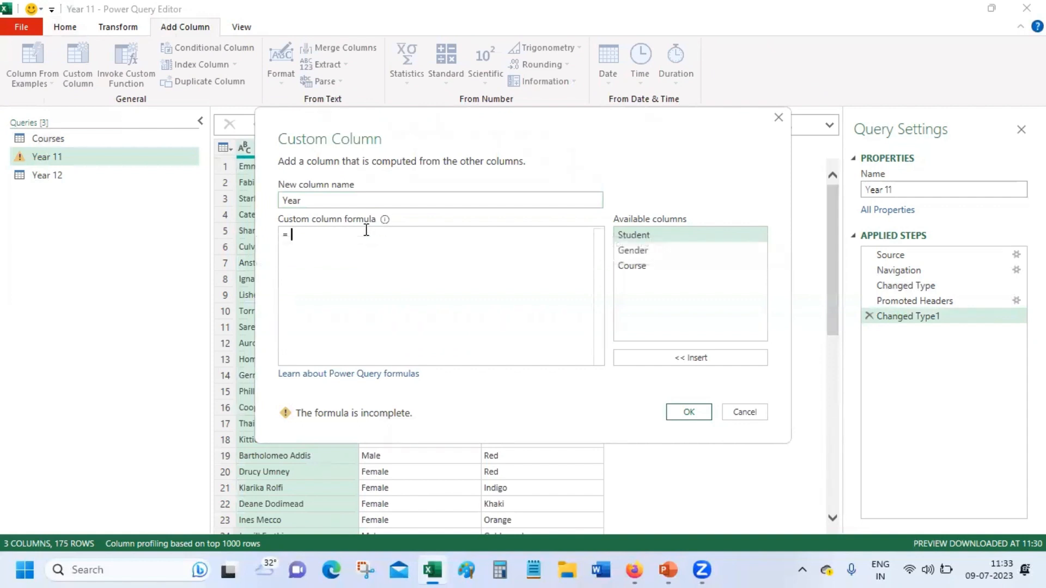
type("\"Year11")
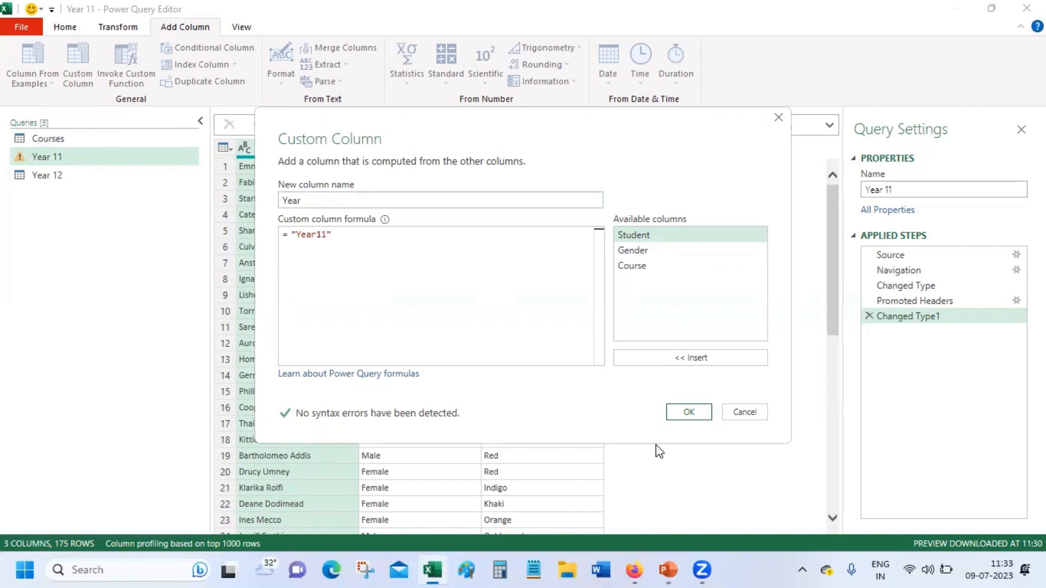
left_click(686, 412)
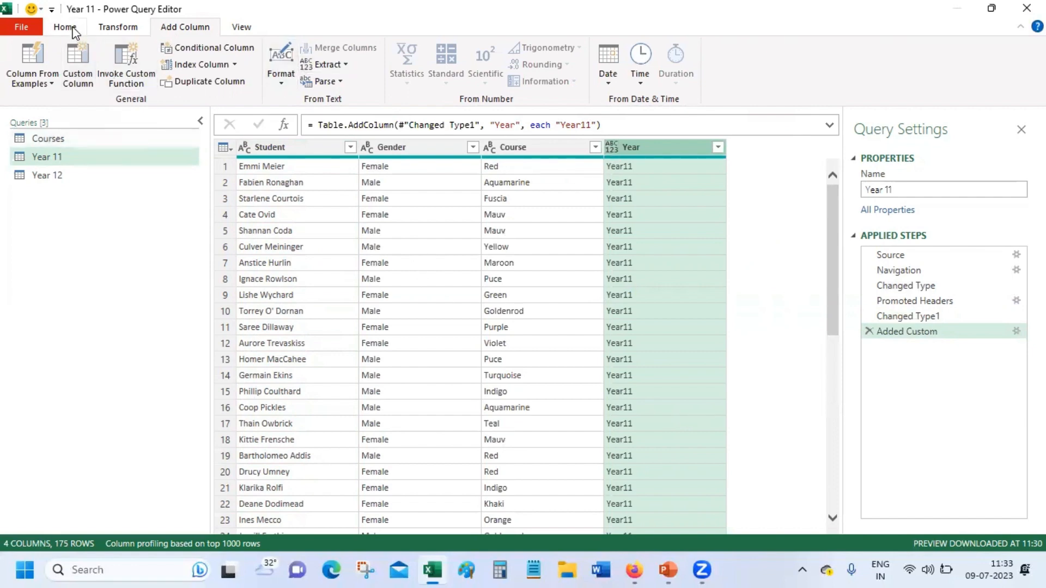
Append the queries as a new two-table query, with Year 11 as first table and Year 12 as second table.
left_click(126, 29)
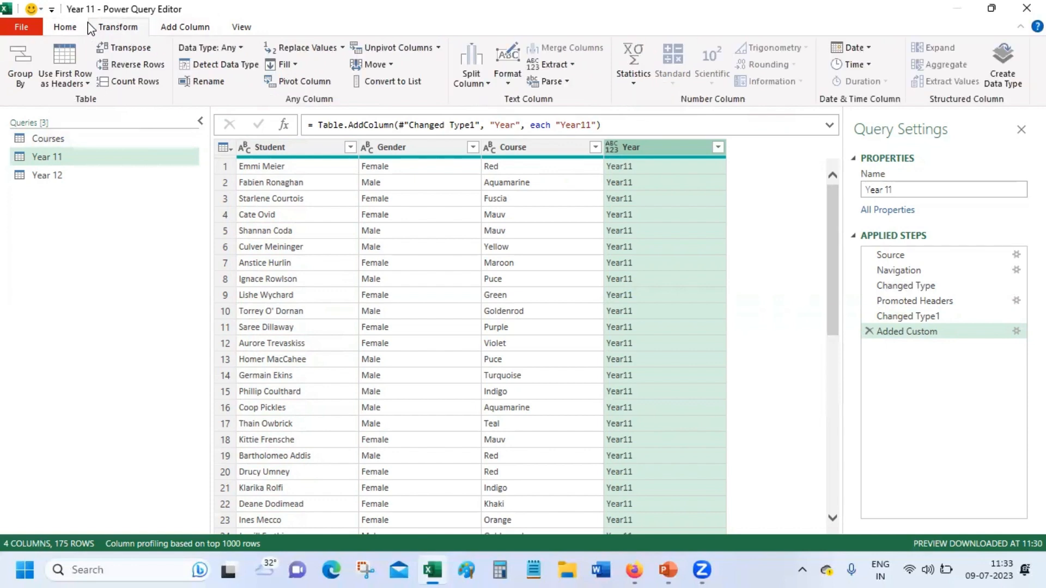
left_click(65, 27)
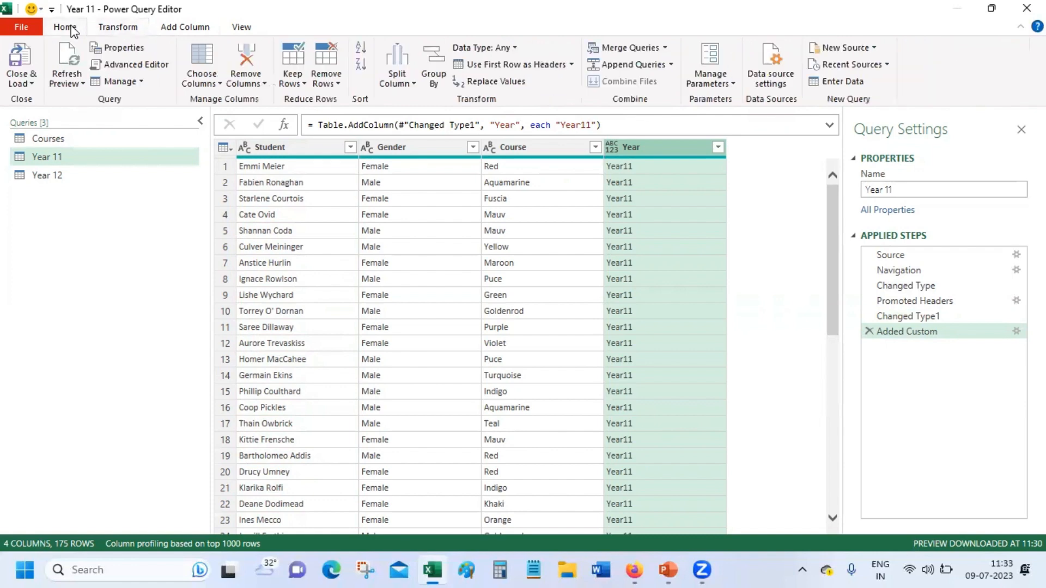
left_click(672, 64)
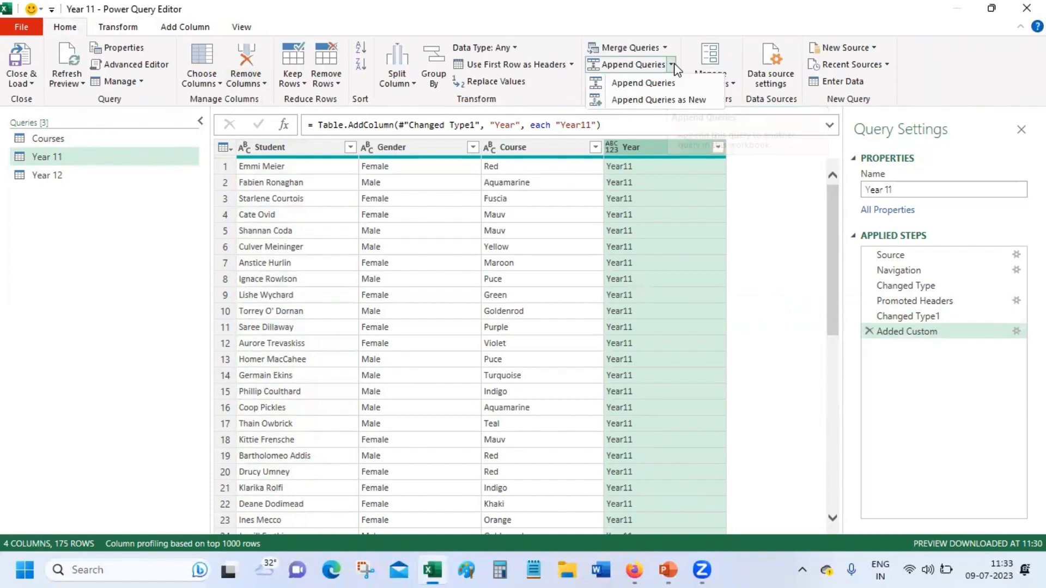
left_click(681, 101)
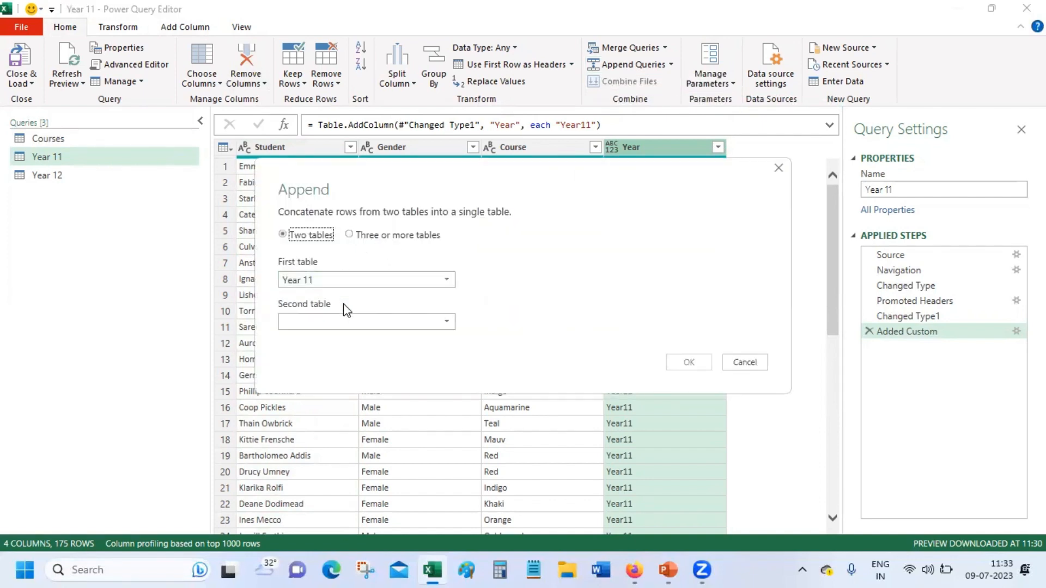
left_click(351, 323)
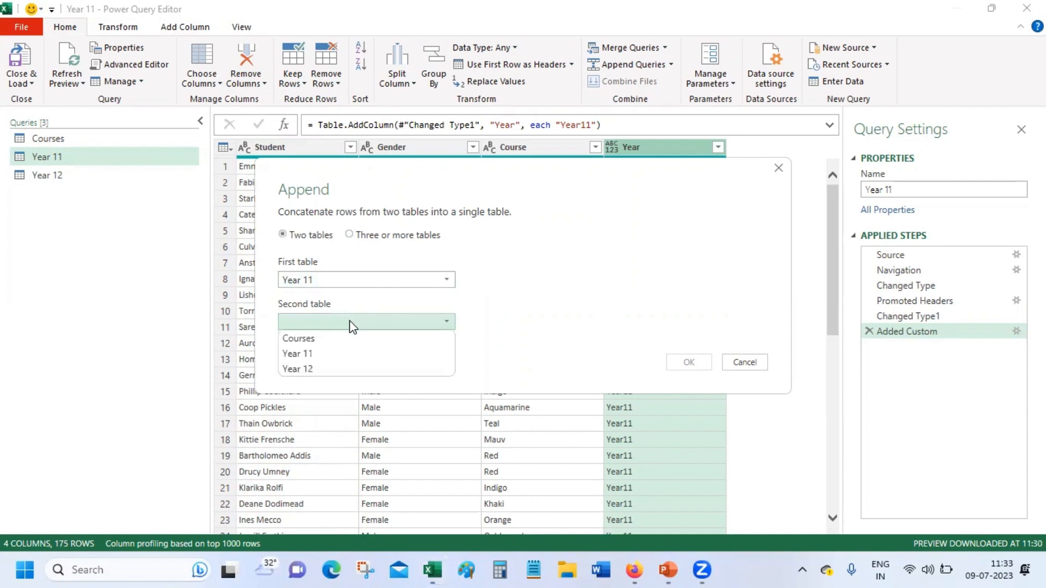
left_click(350, 369)
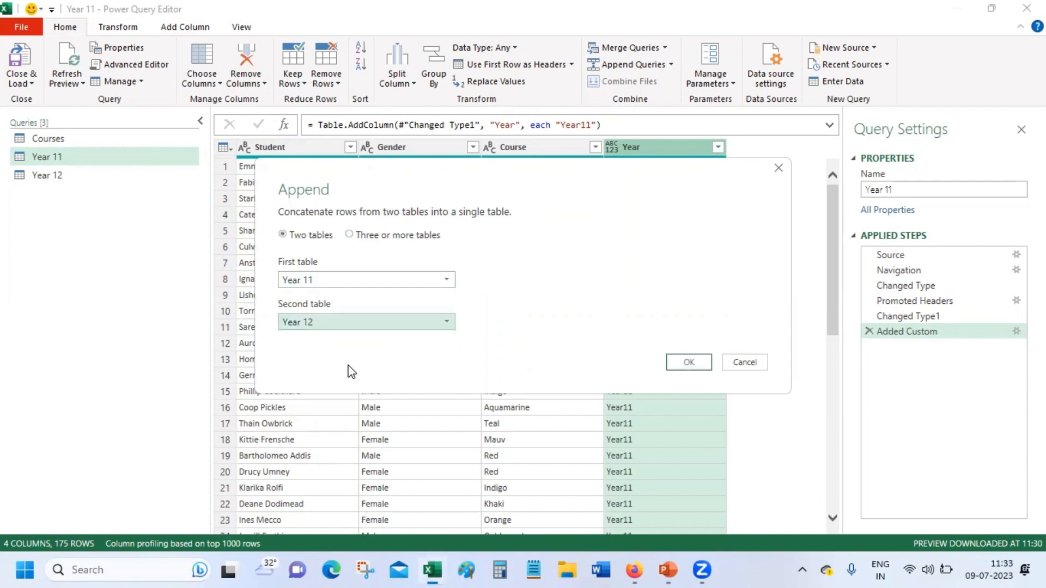
left_click(709, 361)
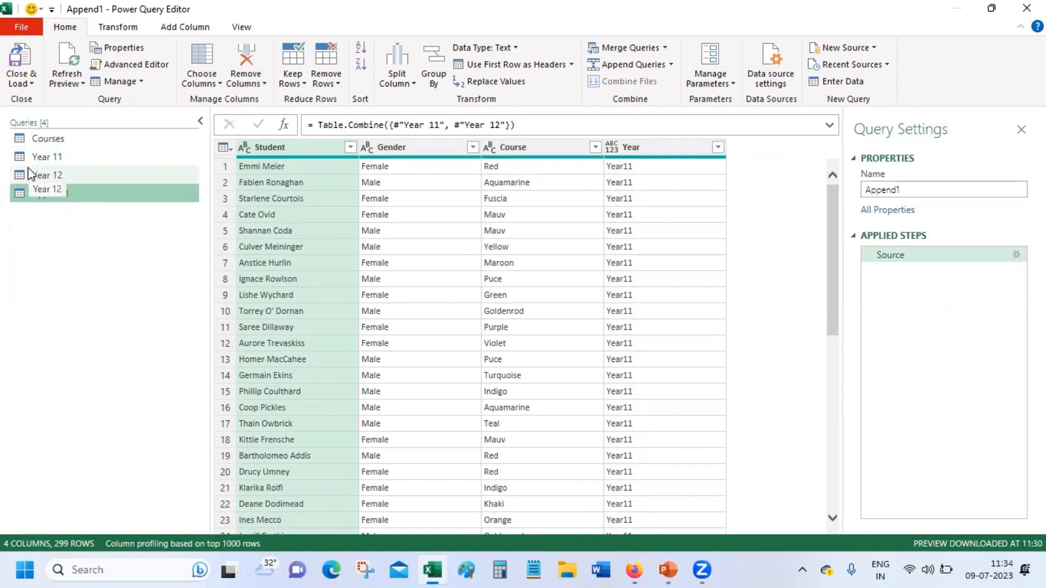
Rename the new appended query as CombinedData and check the Year values across its rows.
left_click(915, 190)
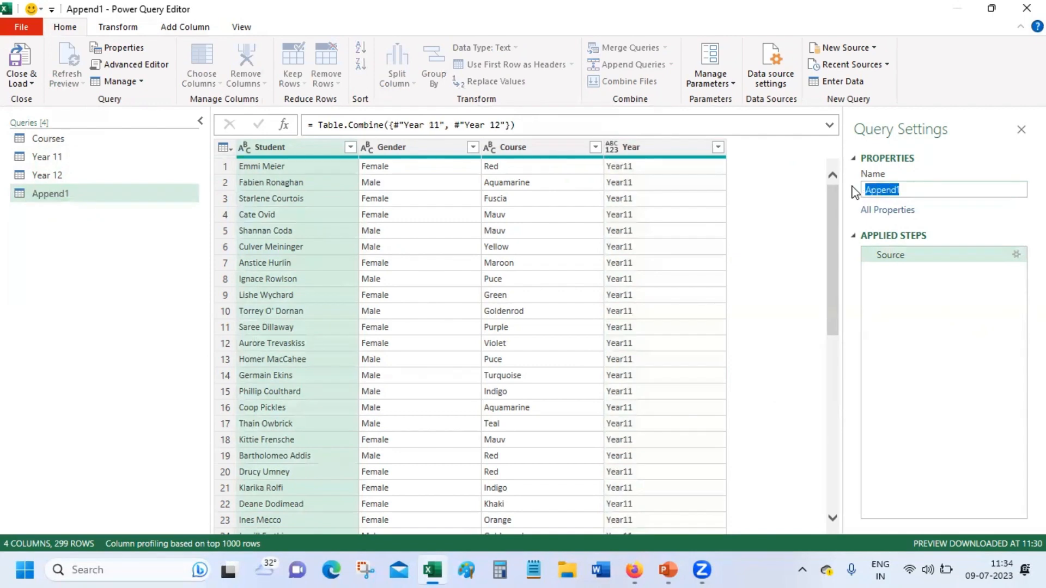
type("CombinedData")
left_click(406, 174)
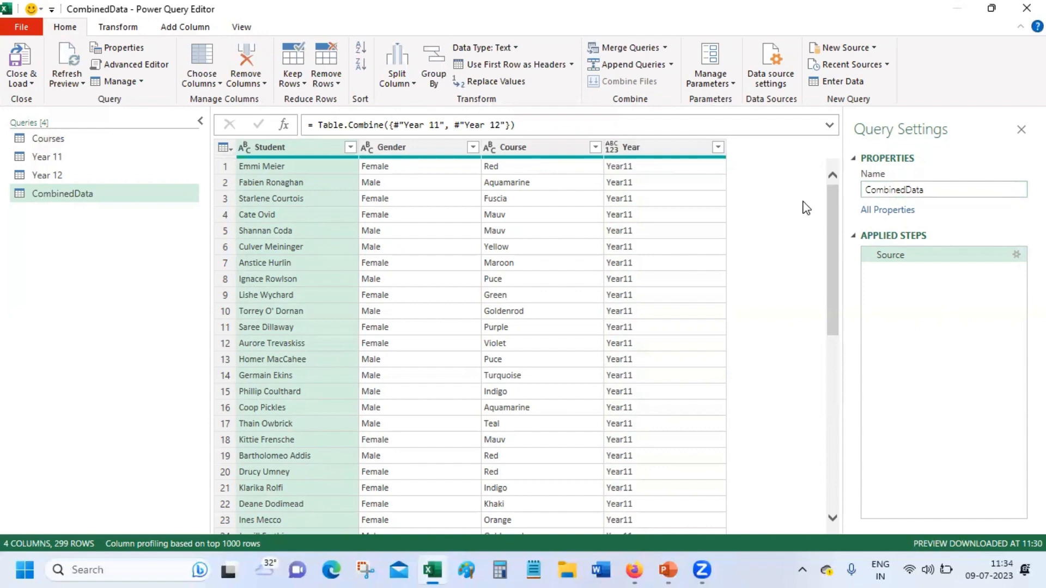
left_click_drag(830, 201, 817, 498)
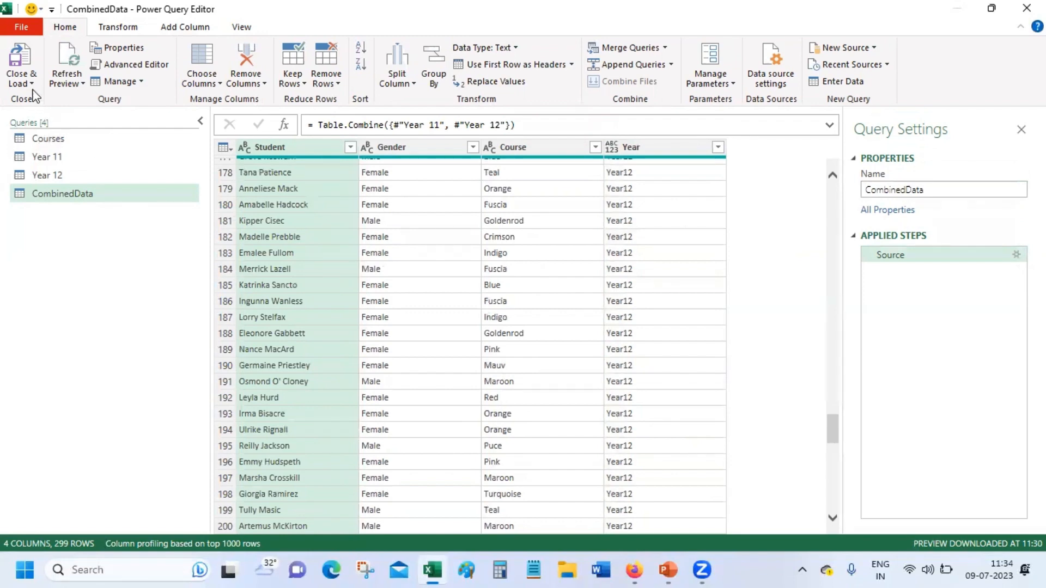
Close the query editor and load all queries into the workbook as tables.
left_click(16, 69)
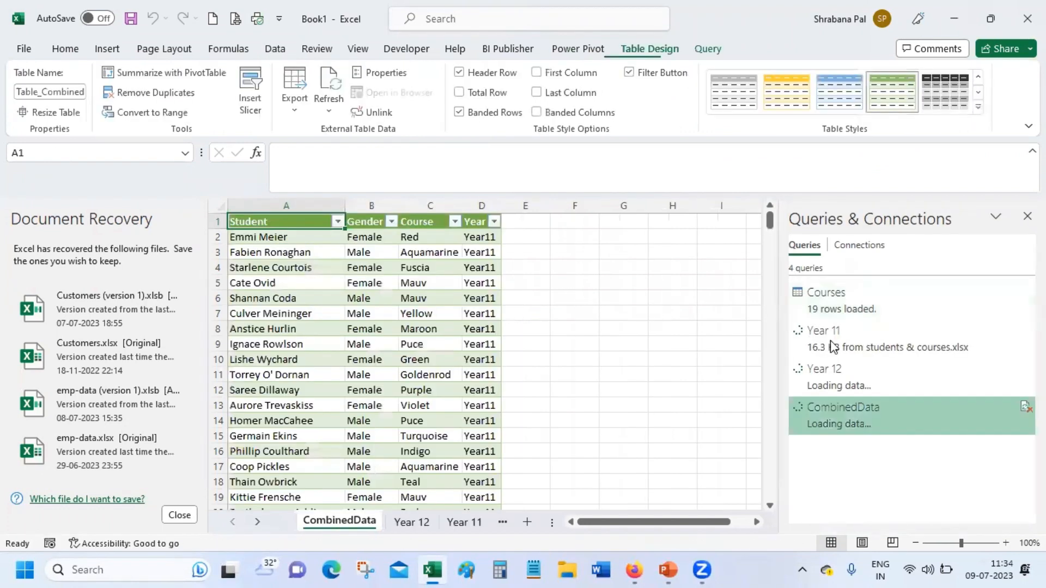
mouse_move(859, 342)
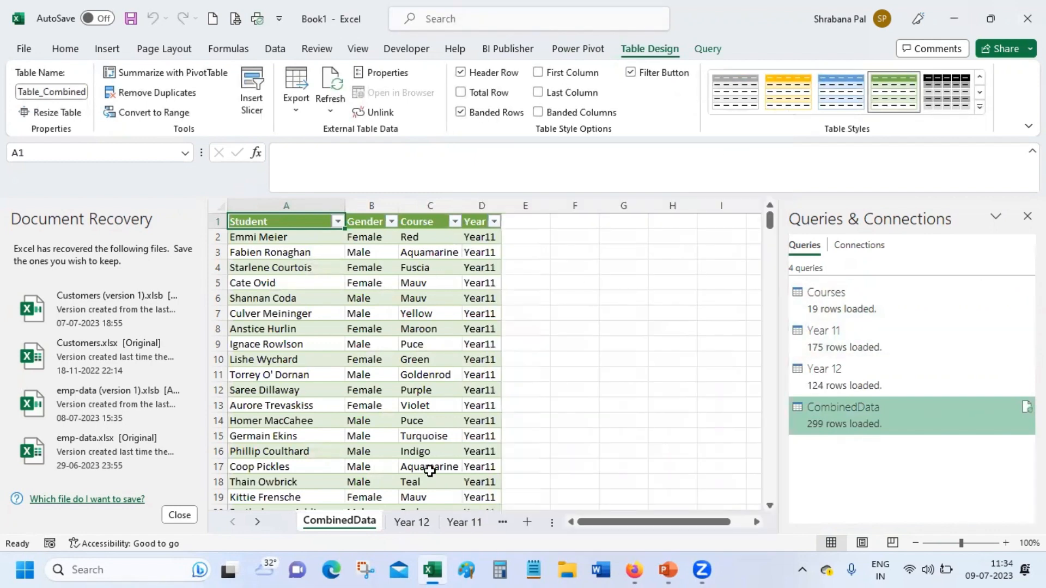
left_click(362, 384)
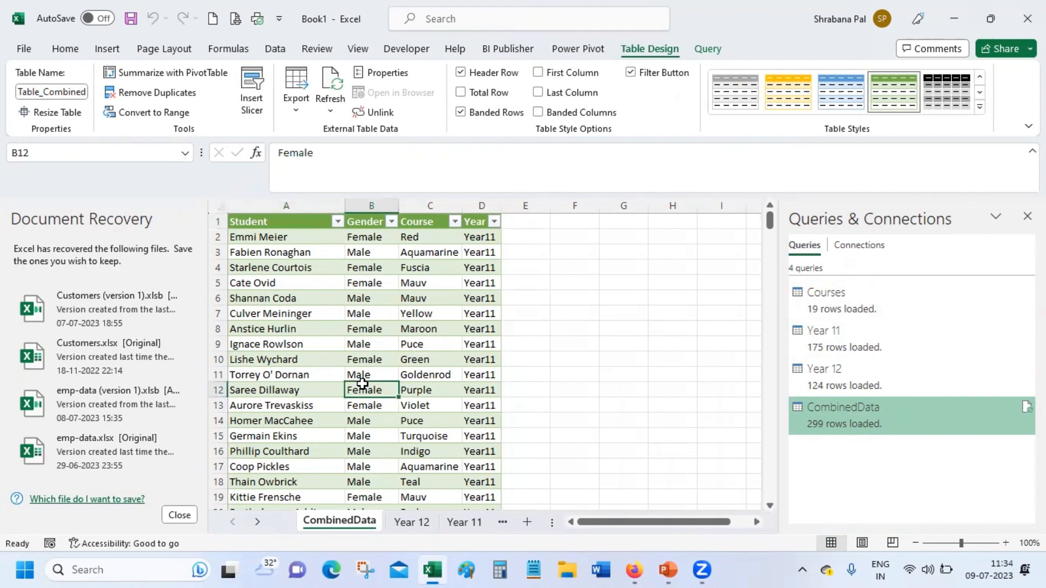
Save the workbook as CombinedData in the Scenario2 folder.
left_click(131, 19)
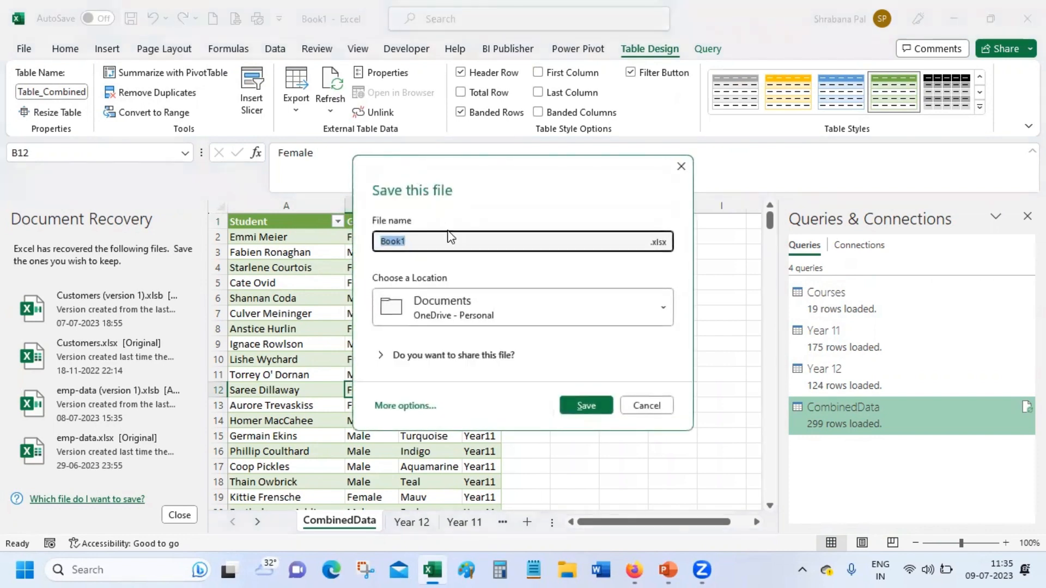
type("CombinedDA")
key("BackSpace")
type("ata")
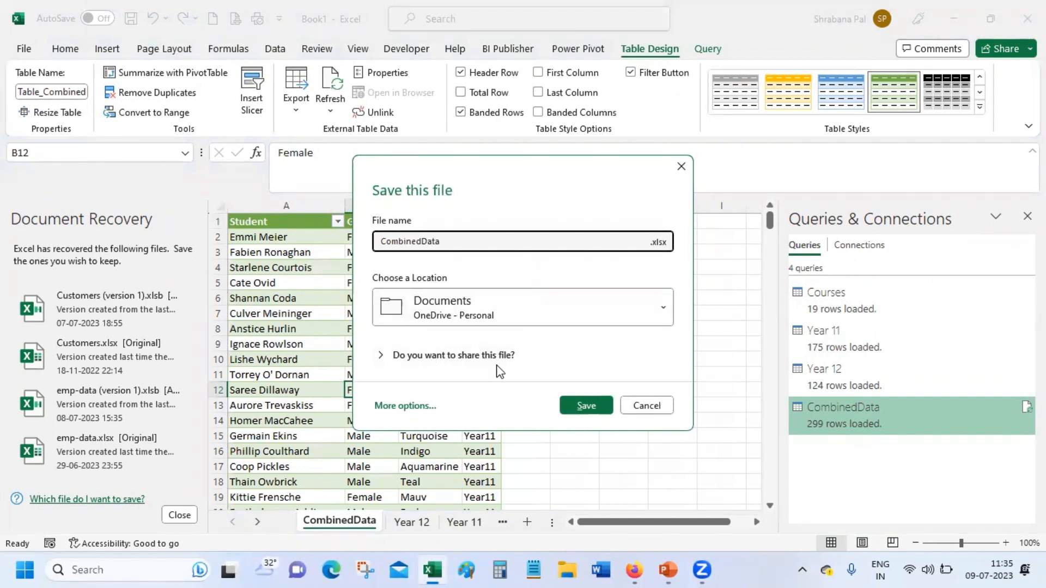
left_click(505, 309)
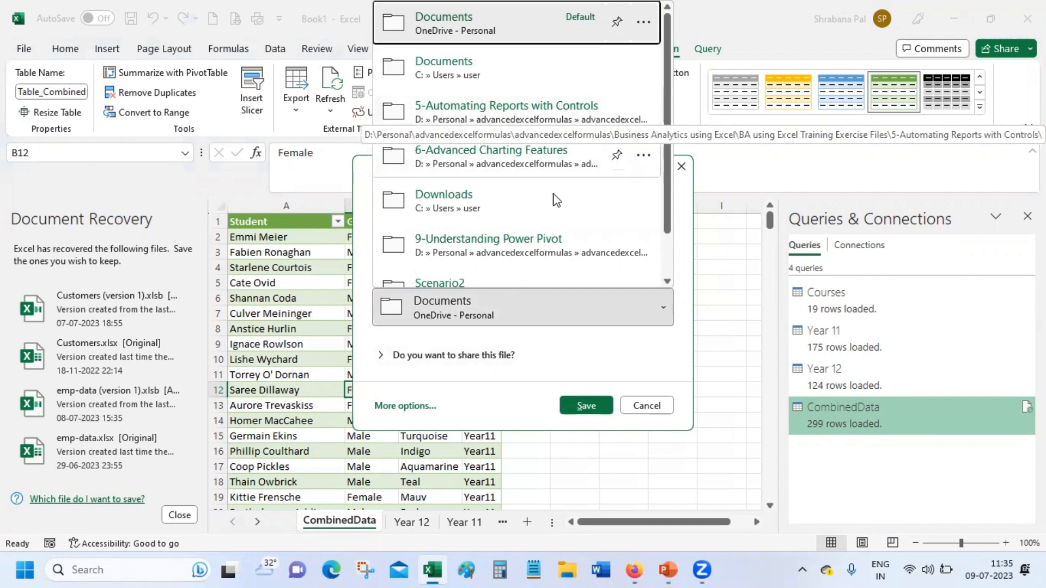
left_click(559, 116)
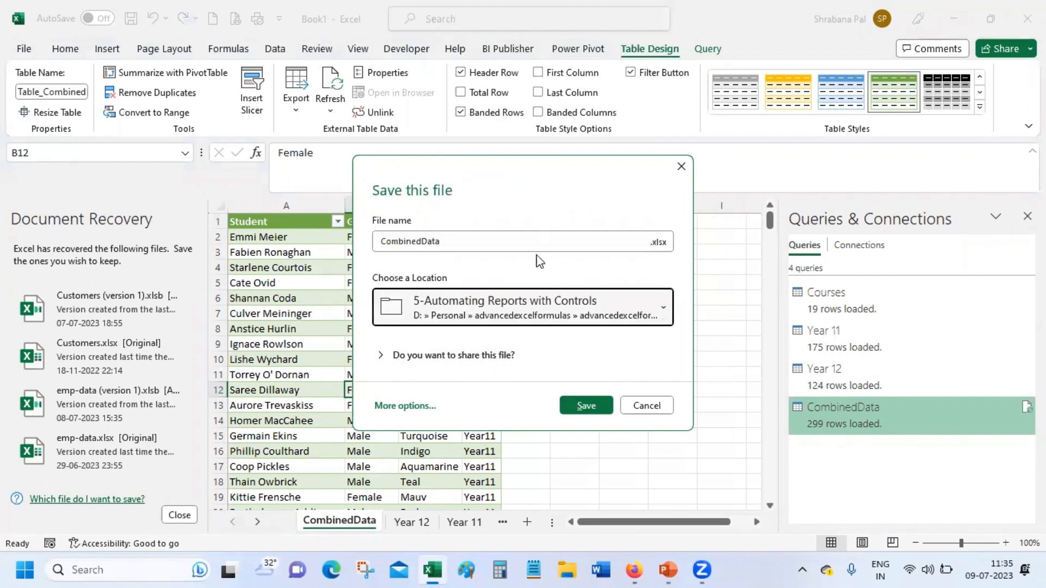
left_click(531, 303)
left_click_drag(668, 174, 656, 234)
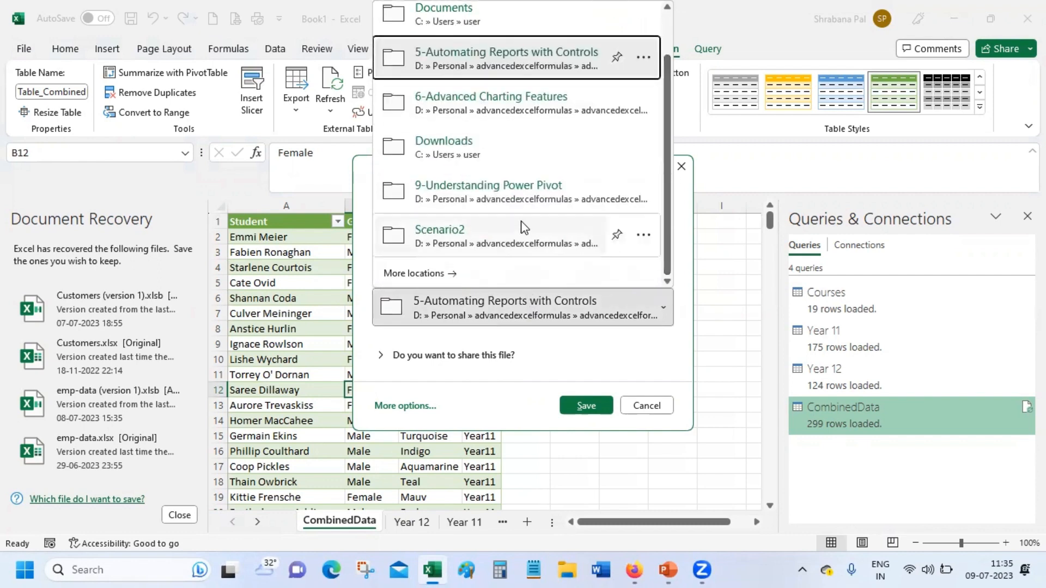
left_click(497, 240)
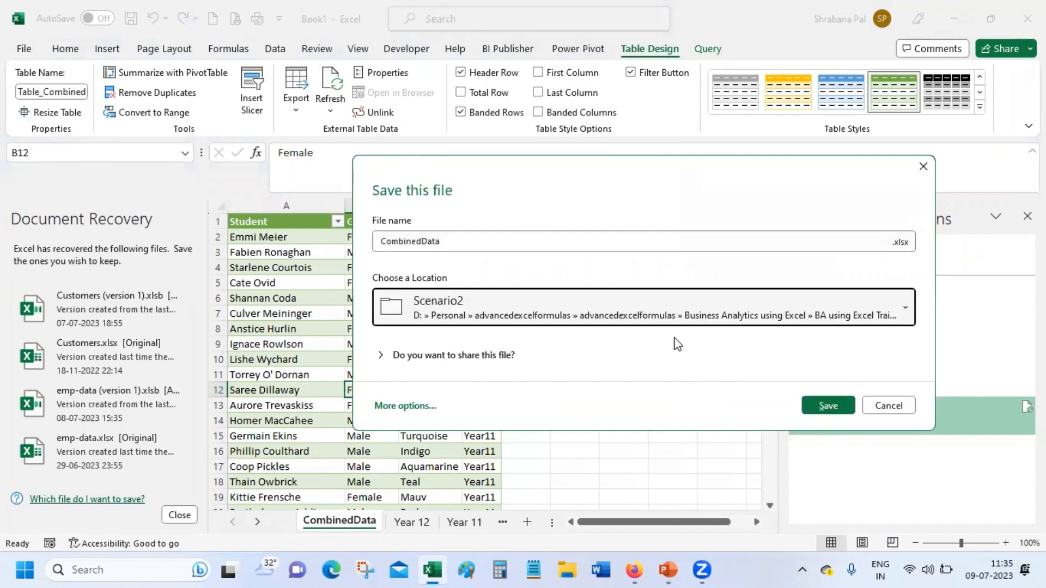
left_click(828, 407)
mouse_move(827, 406)
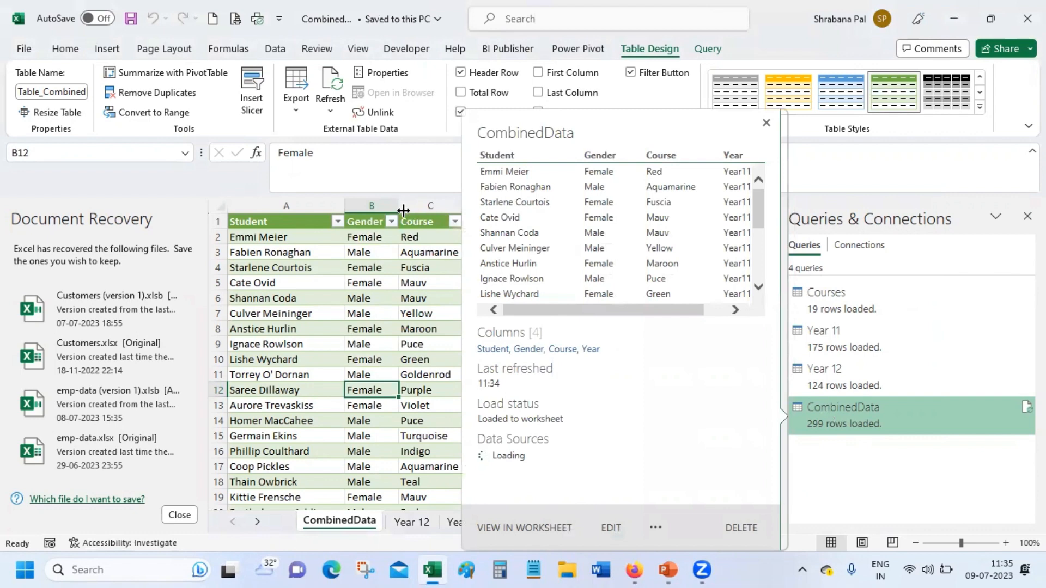
Close the CombinedData workbook and choose to remove the unopened recovered files.
scroll(402, 206, "down", 1)
scroll(402, 206, "down", 1)
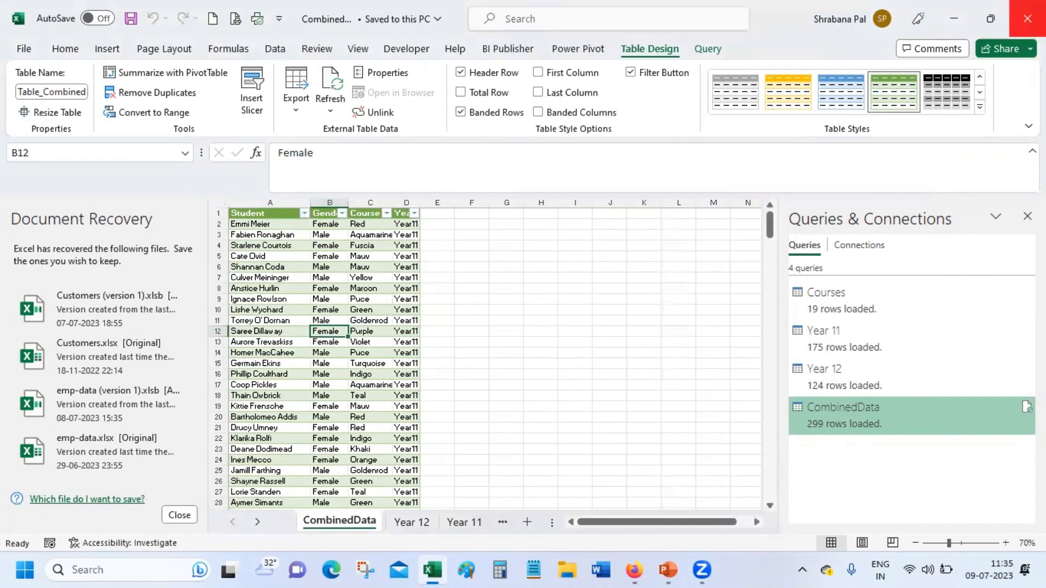
left_click(1028, 19)
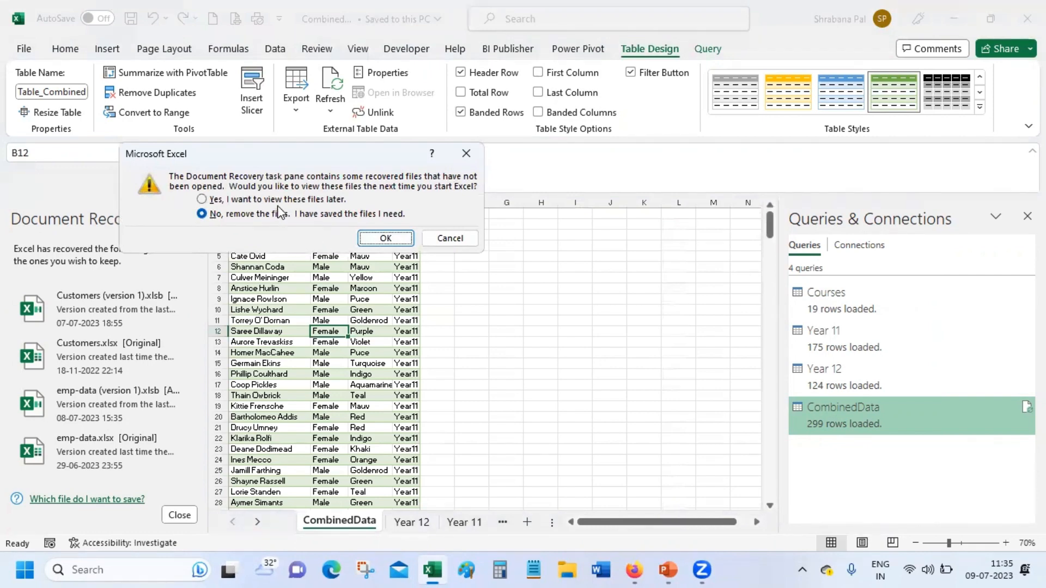
left_click(391, 246)
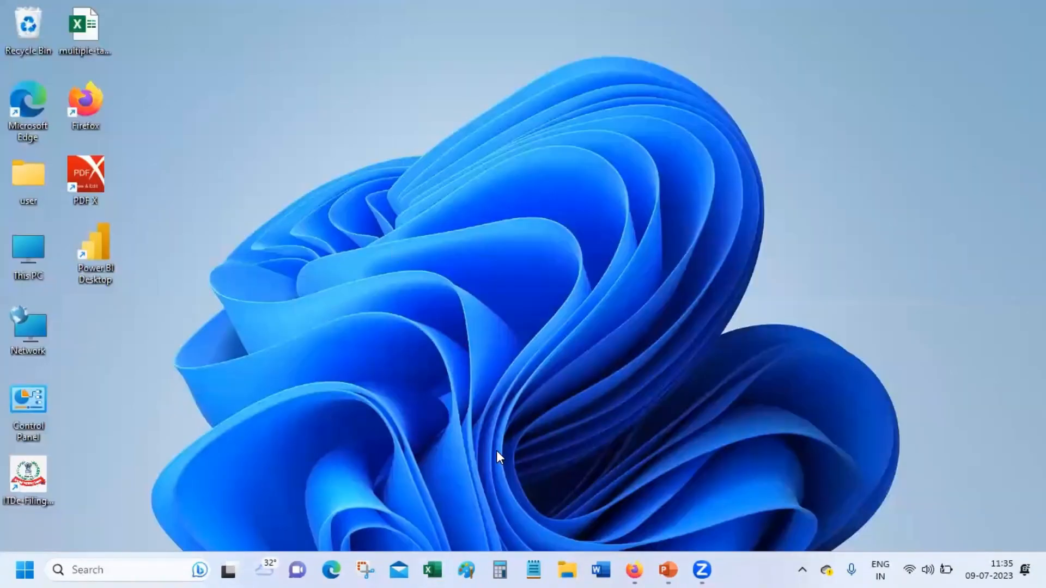
Switch to File Explorer and open the students & courses workbook from the recent files.
left_click(554, 566)
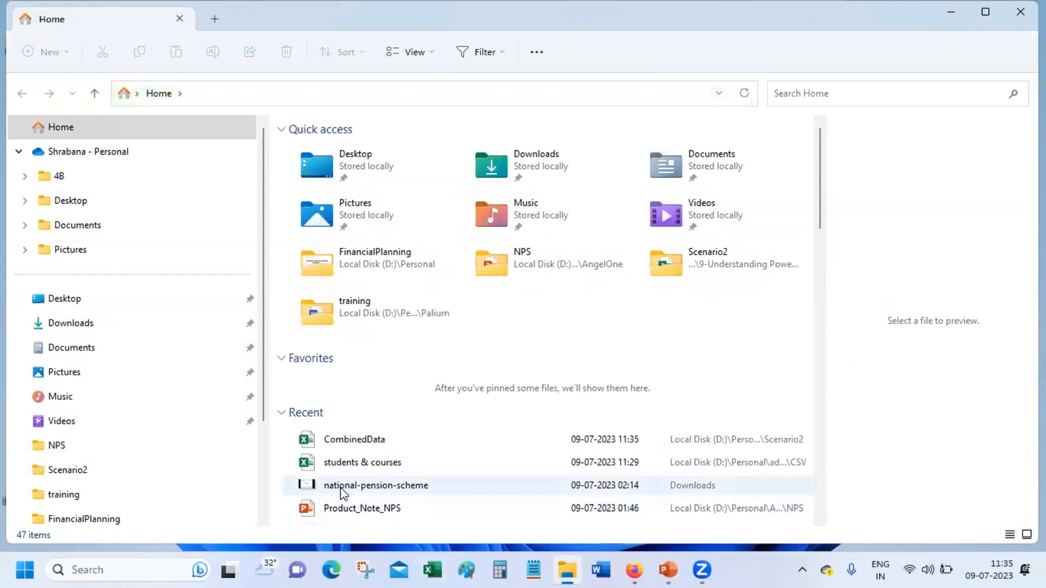
left_click(395, 465)
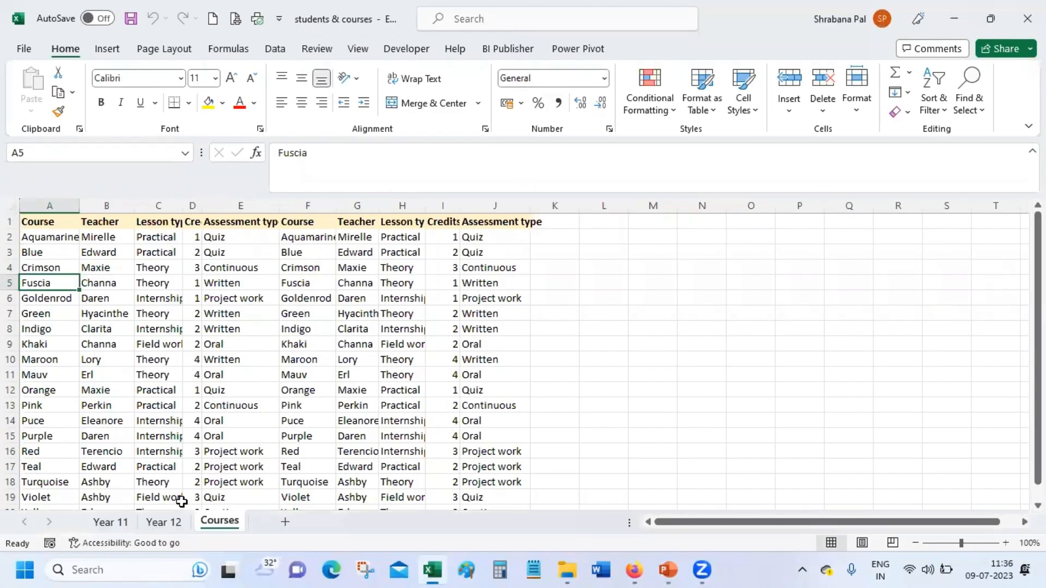
scroll(182, 501, "down", 1)
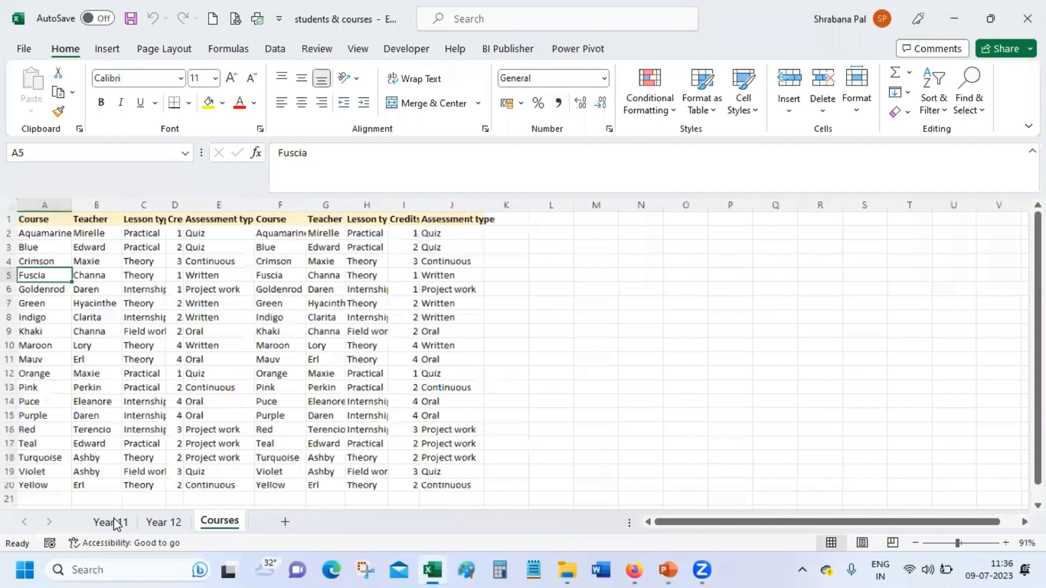
Add a new student in row 177 of the Year 11 sheet, entering a full name, gender Male and course Khaki.
left_click(110, 522)
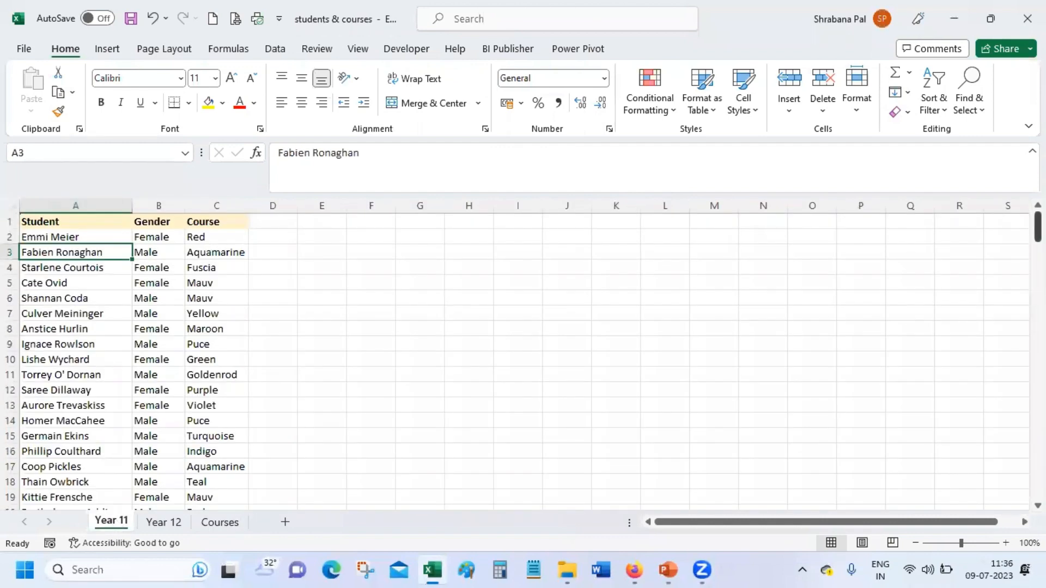
left_click_drag(1038, 226, 1038, 483)
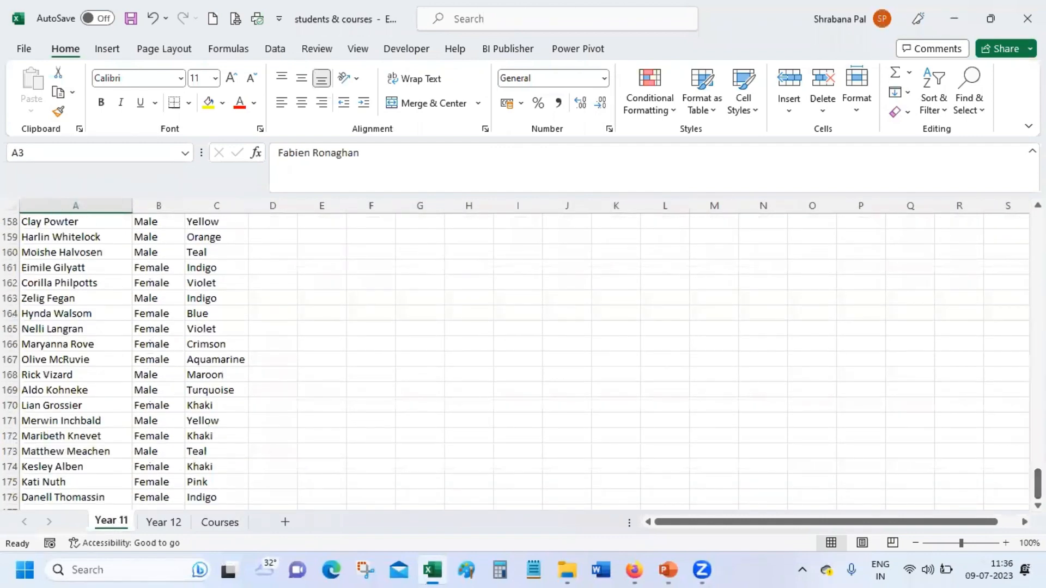
scroll(523, 359, "down", 2)
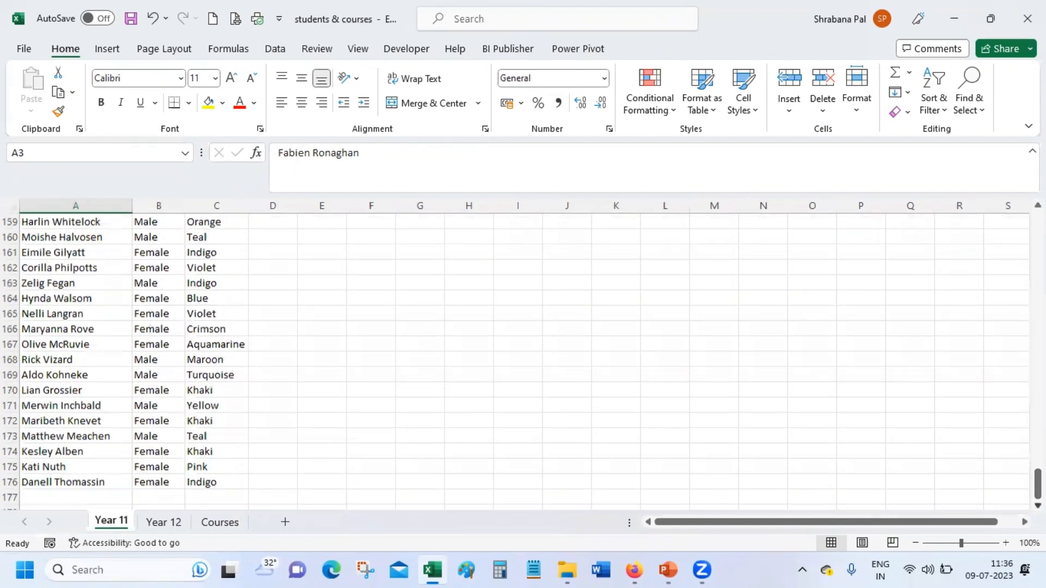
scroll(276, 331, "down", 1)
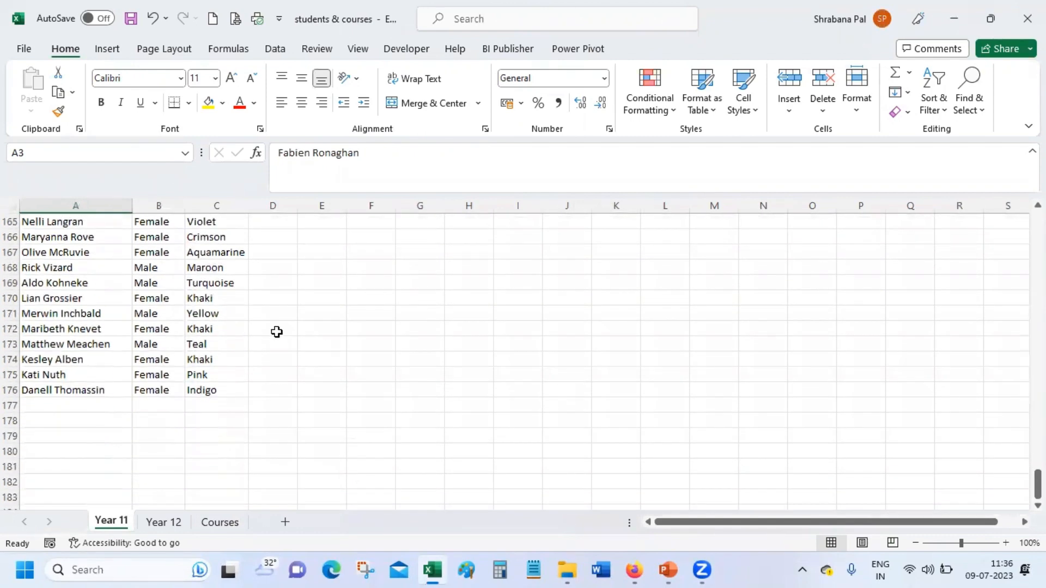
left_click(81, 406)
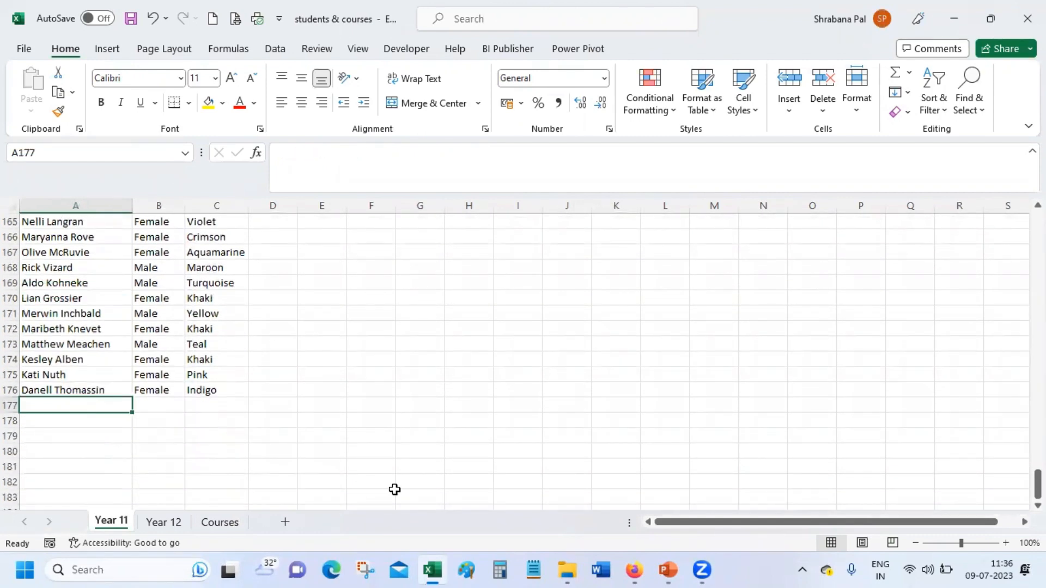
type("Ajay ")
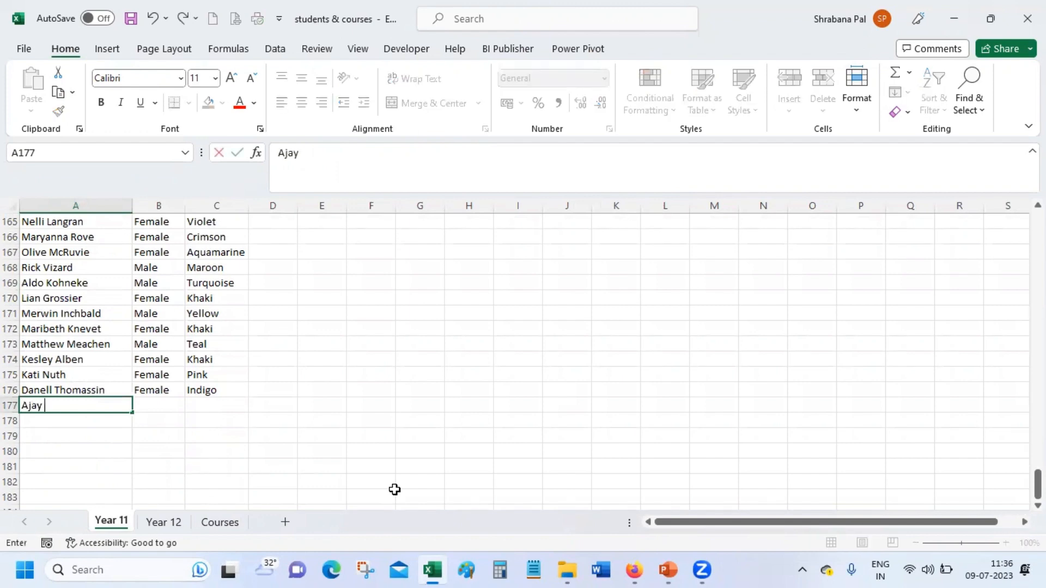
type("Srivastava")
key("Tab")
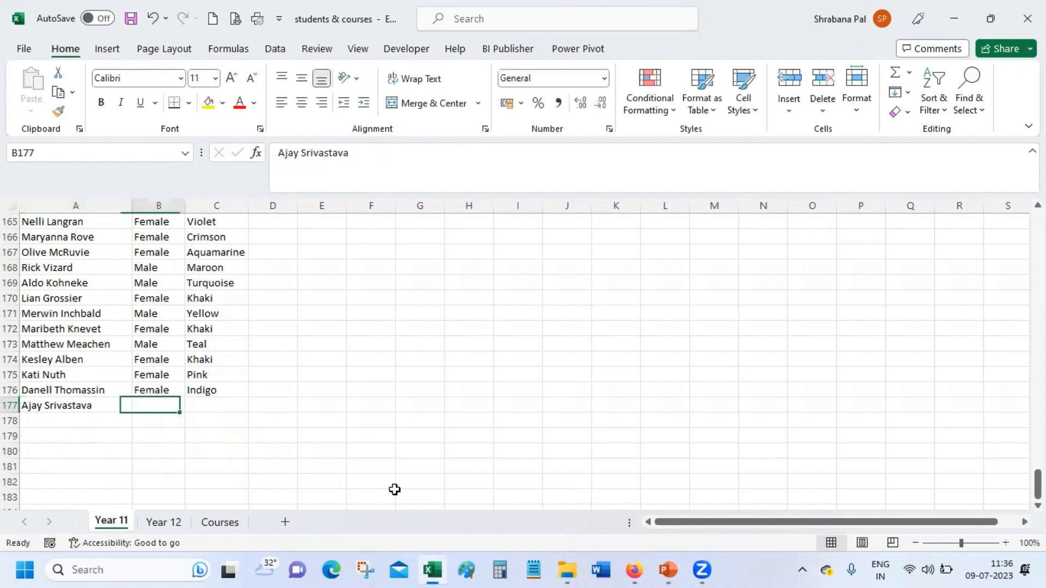
type("<")
type("Male")
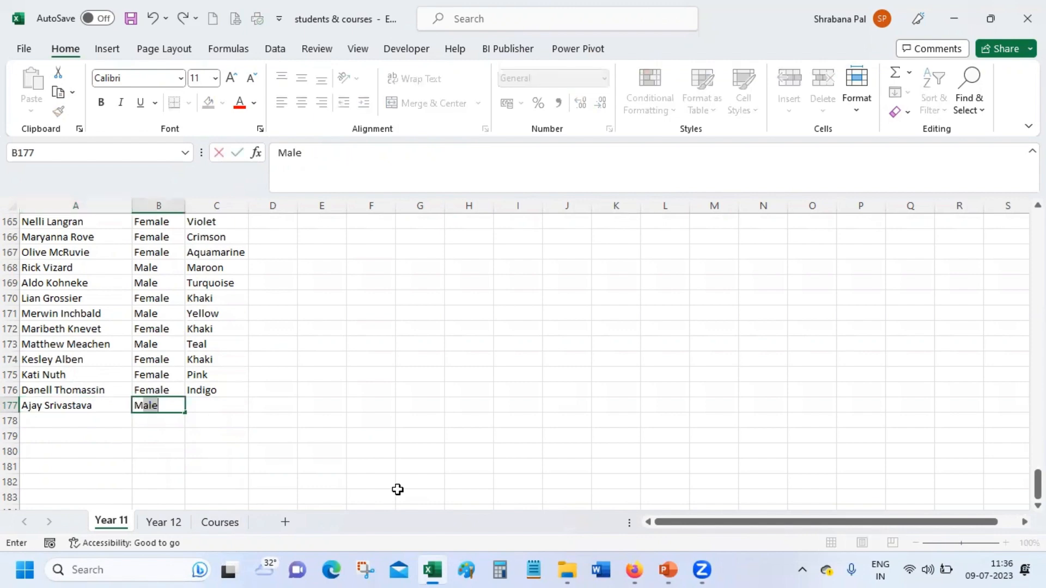
key("Tab")
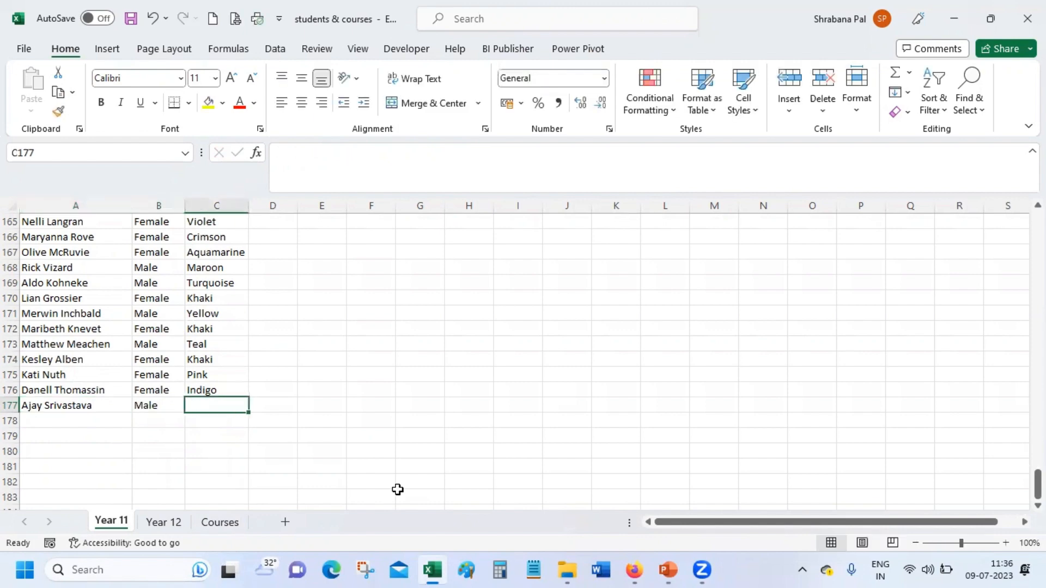
type("Khaki")
key("Tab")
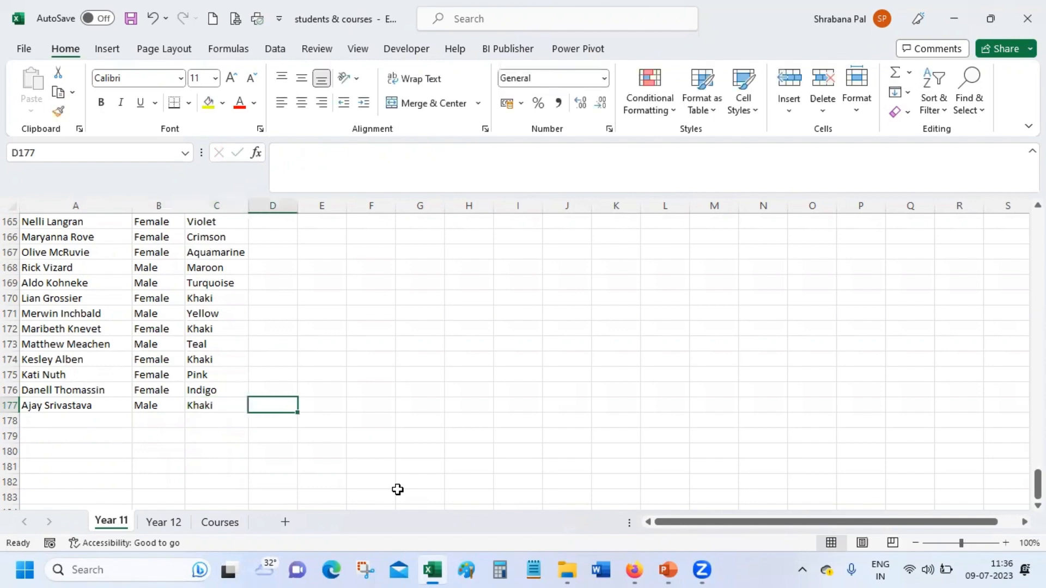
Add a new student in row 126 of the Year 12 sheet, entering a full name, gender Female and course Violet.
left_click(164, 522)
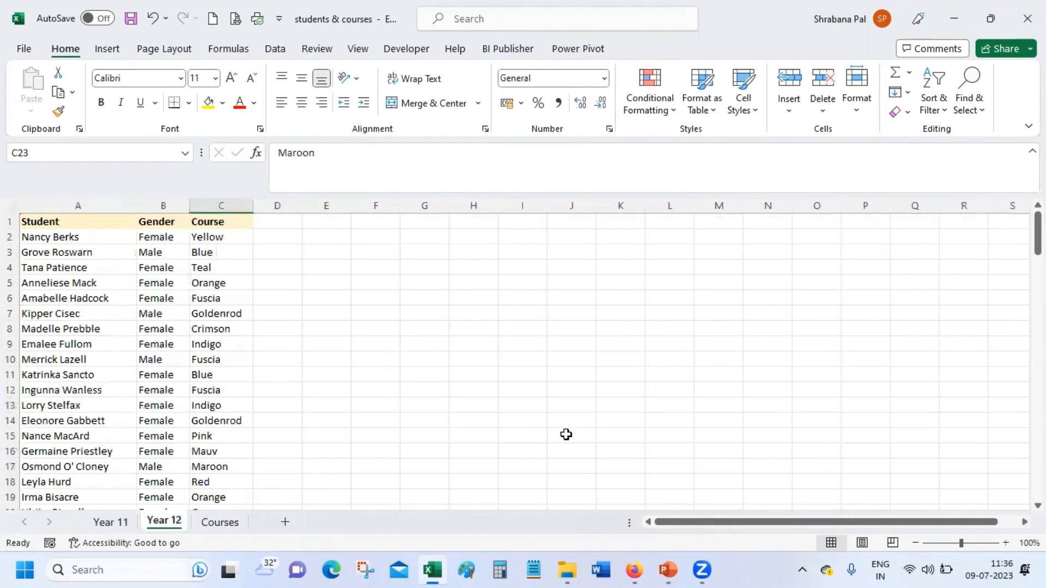
left_click_drag(1038, 233, 1037, 477)
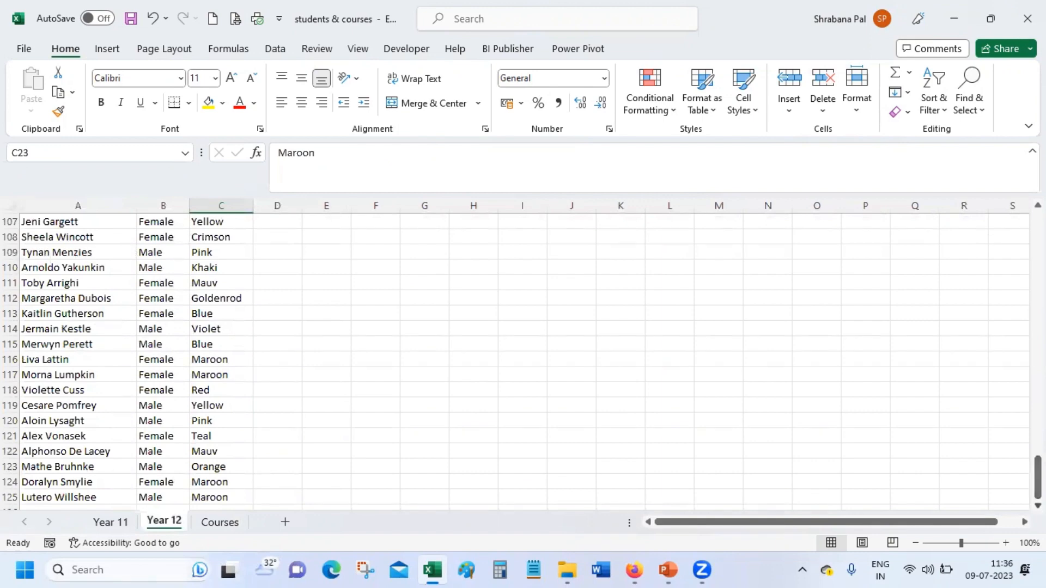
scroll(321, 413, "down", 2)
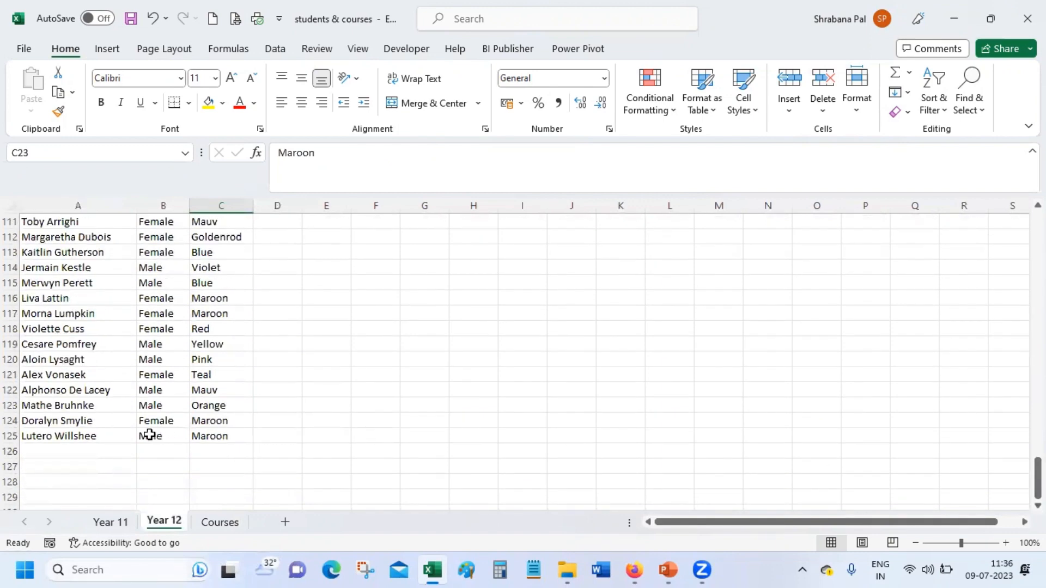
left_click(103, 448)
type("S")
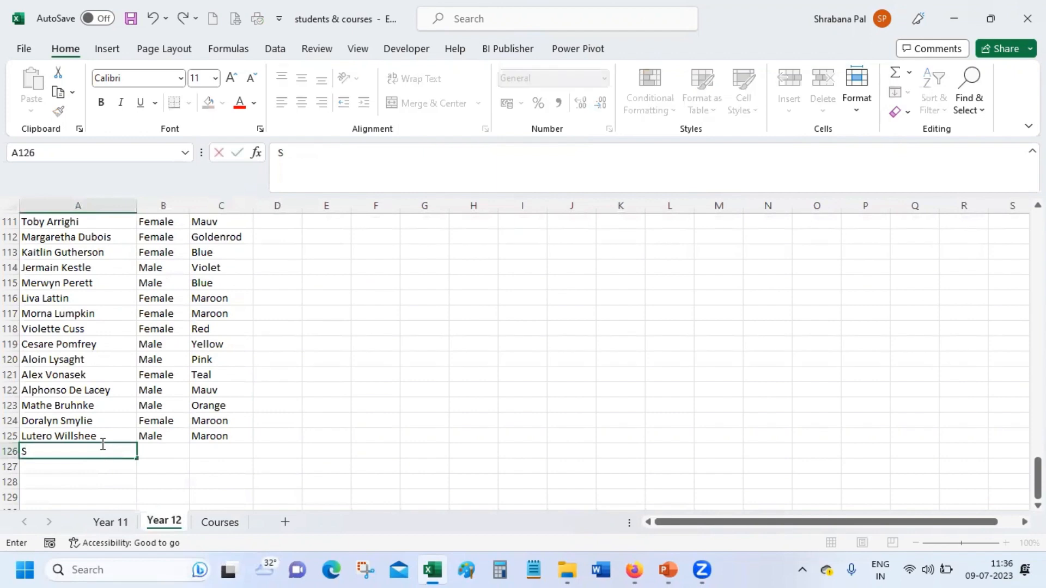
type("halini Gupta")
key("Tab")
type("Female")
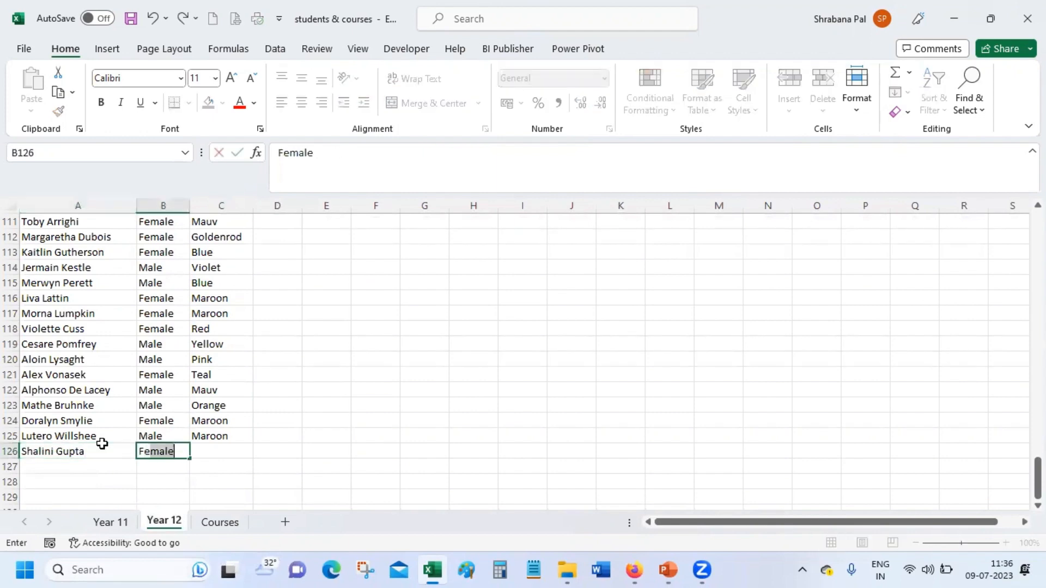
key("Tab")
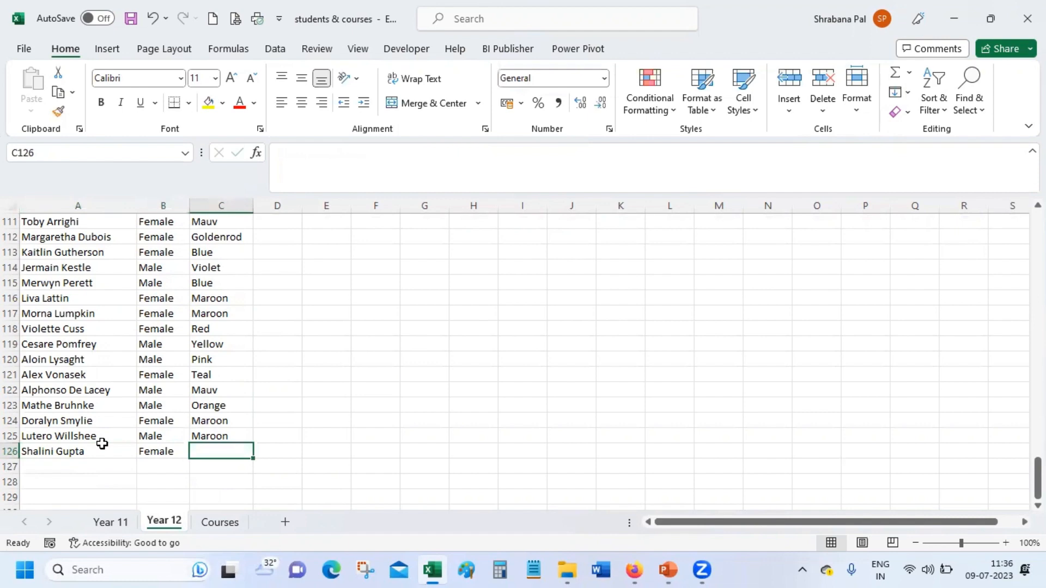
type("Violet")
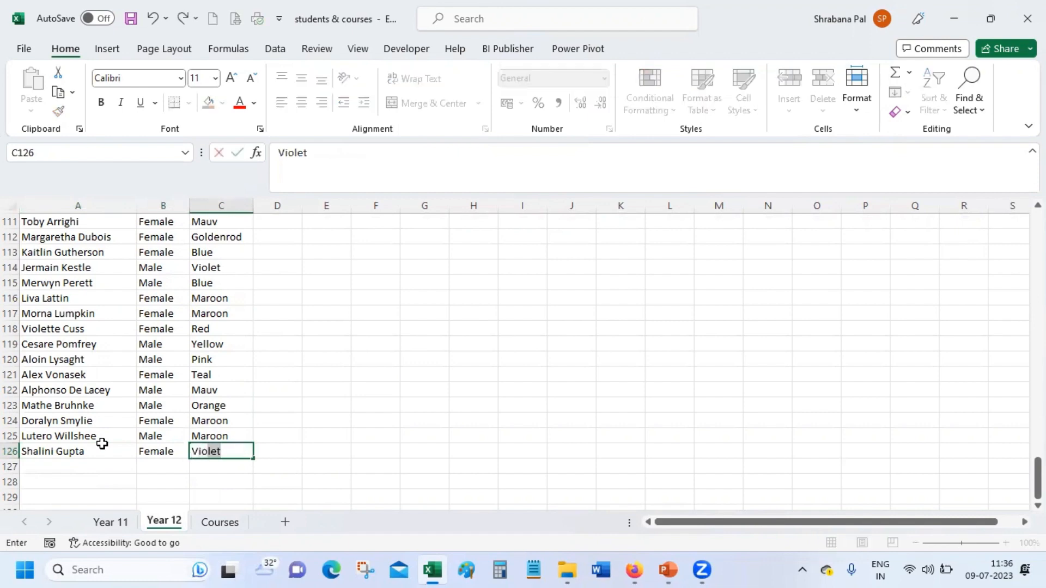
key("Tab")
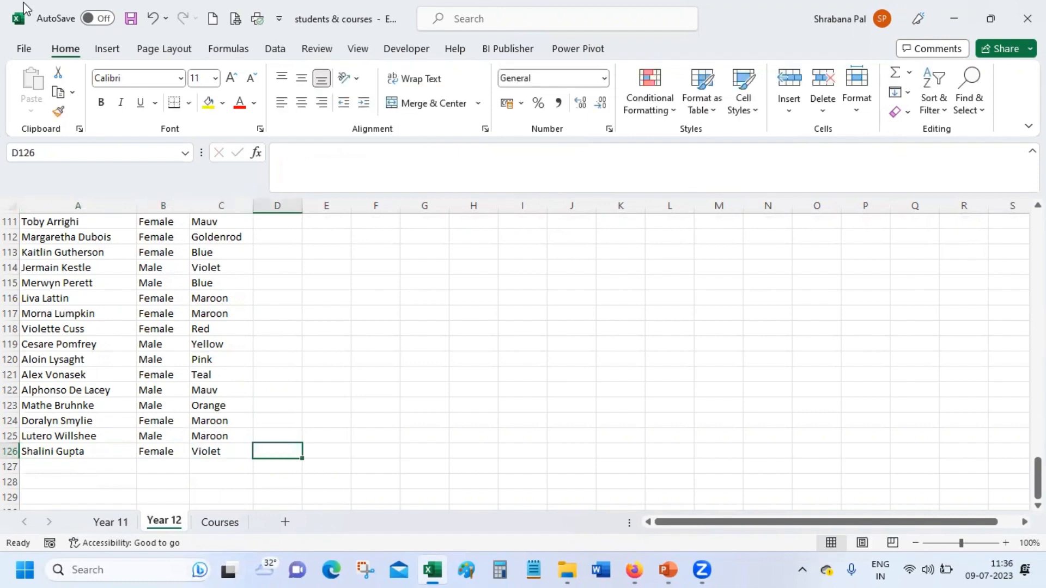
Save the students & courses workbook with the added students and close it.
left_click(132, 21)
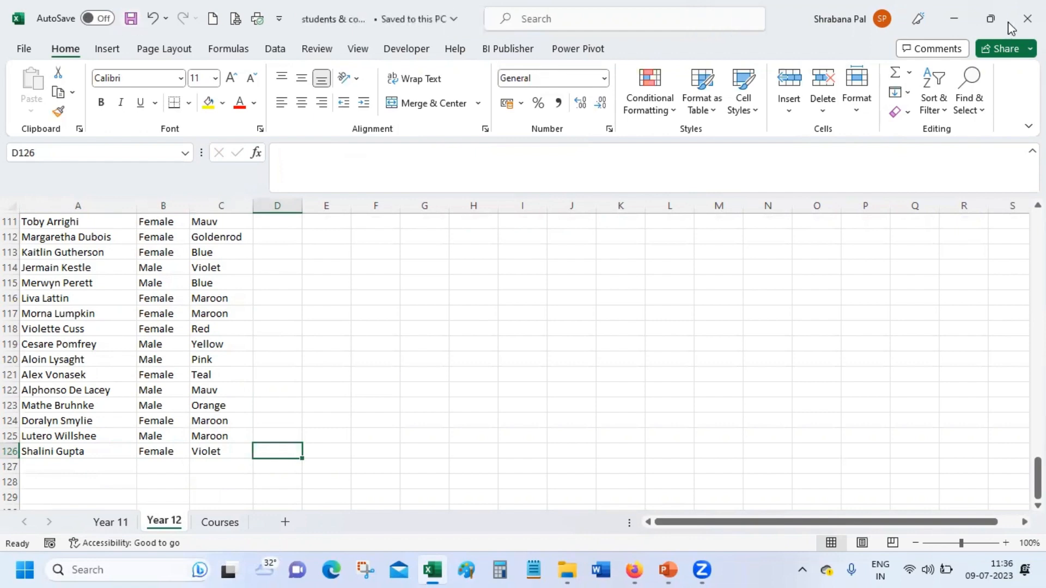
left_click(1027, 19)
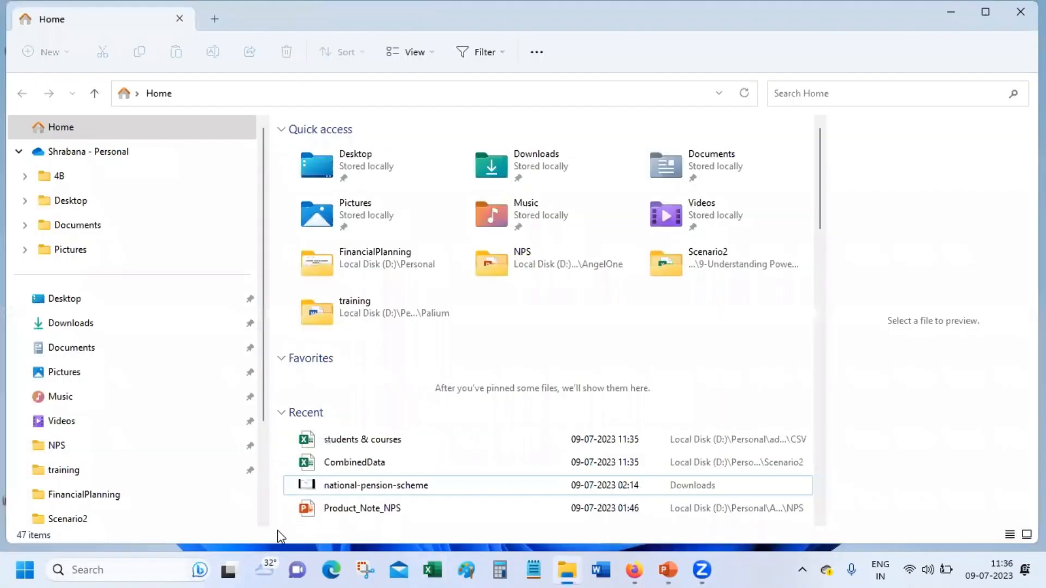
Reopen the CombinedData workbook from the recent files and enable its external data connections.
left_click(399, 465)
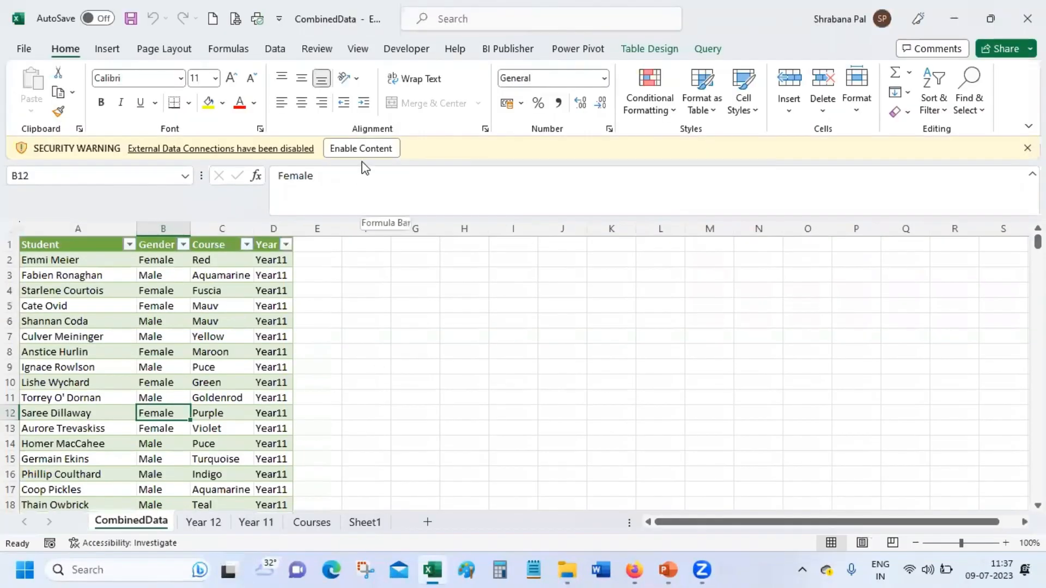
left_click(351, 150)
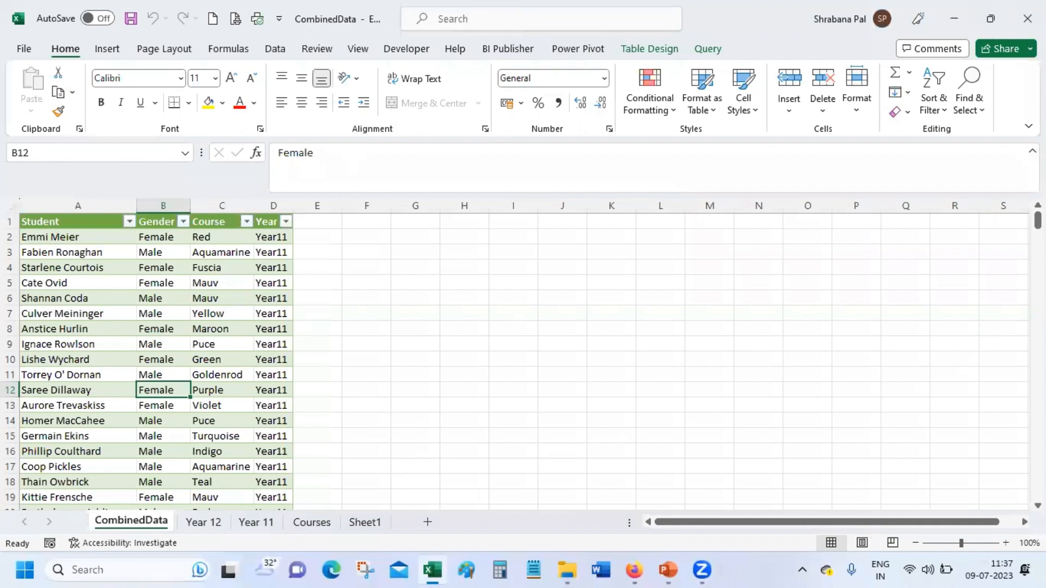
Show the workbook's queries and connections and refresh the CombinedData query to bring in the added students.
key("ctrl+a")
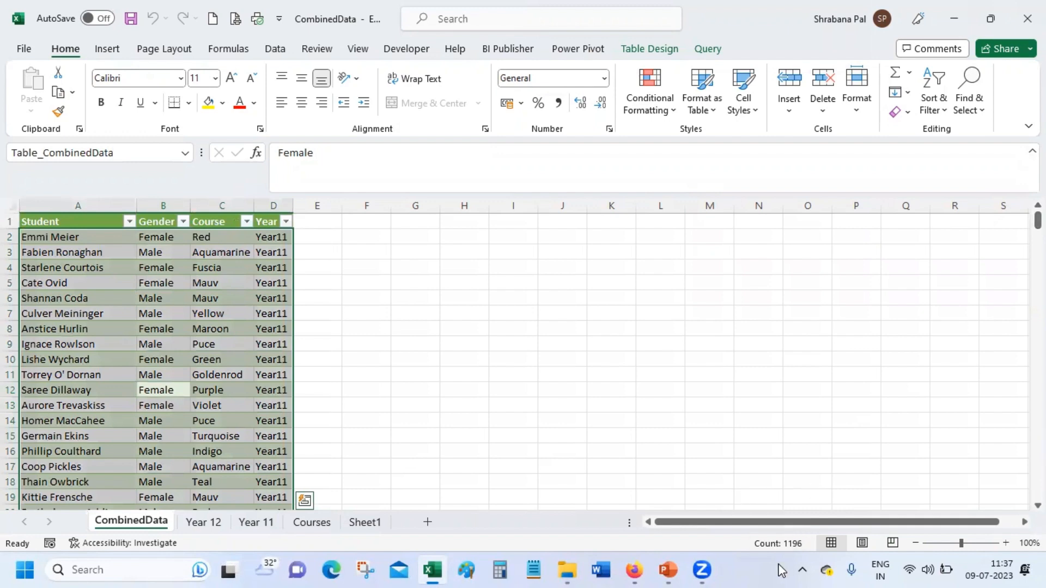
left_click(1003, 252)
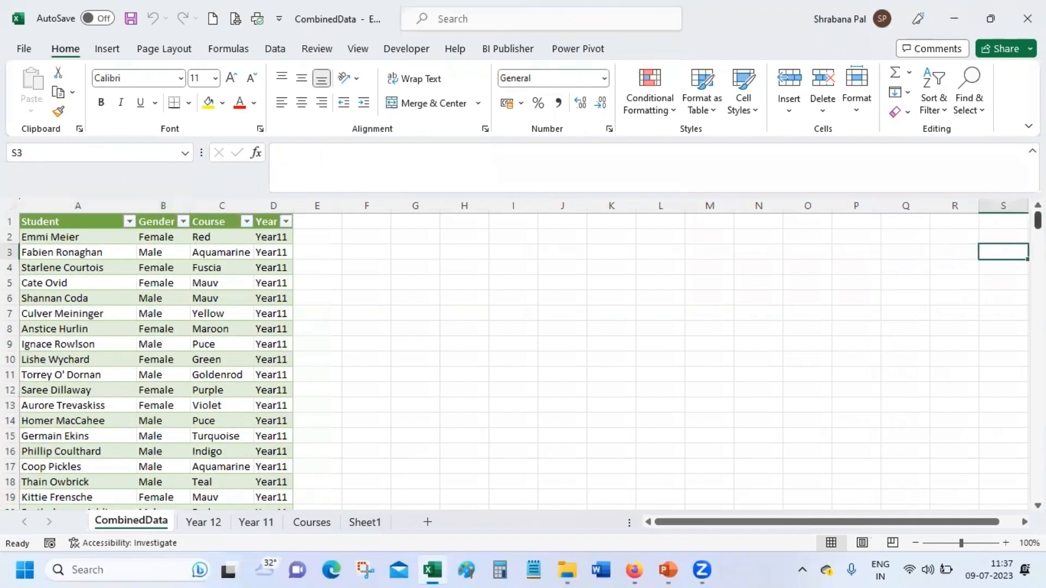
left_click_drag(1037, 220, 1017, 495)
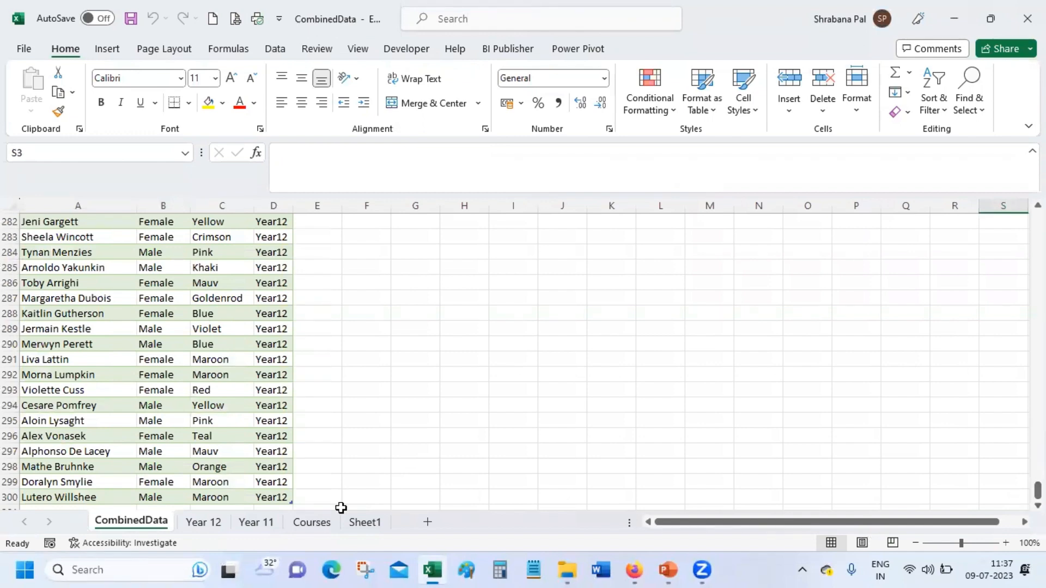
left_click(66, 500)
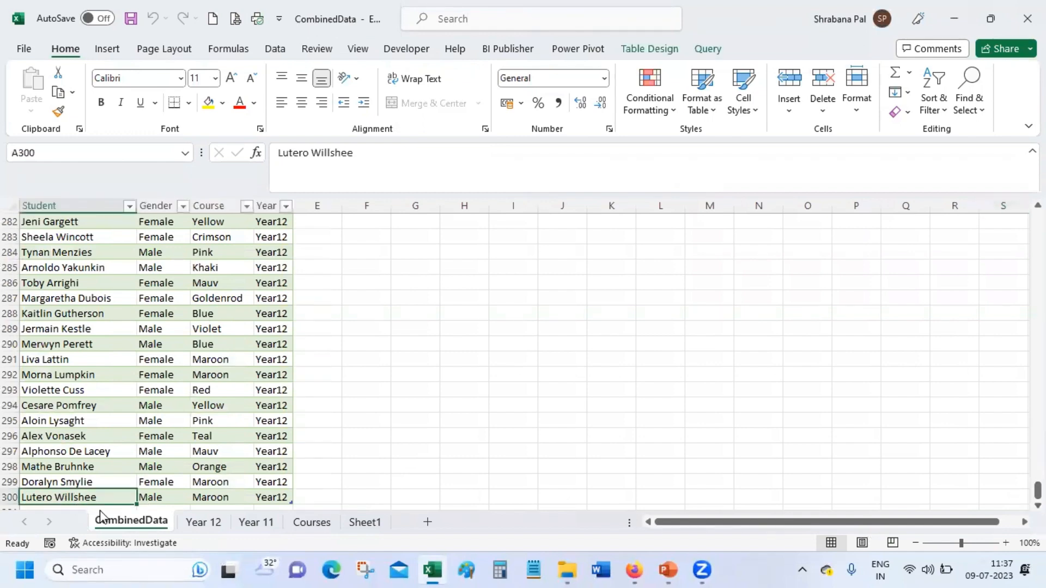
scroll(101, 515, "down", 1)
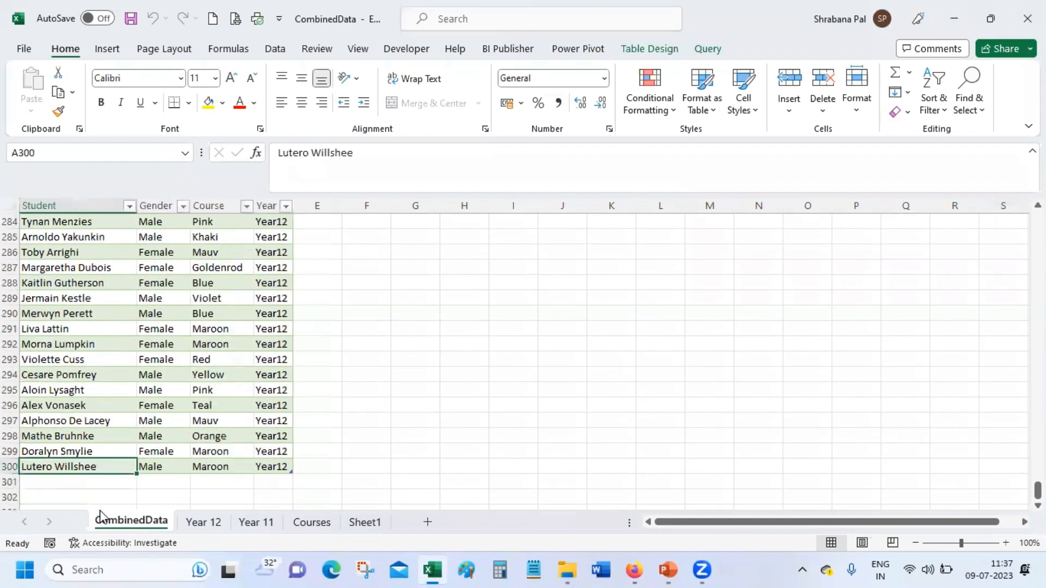
left_click(274, 50)
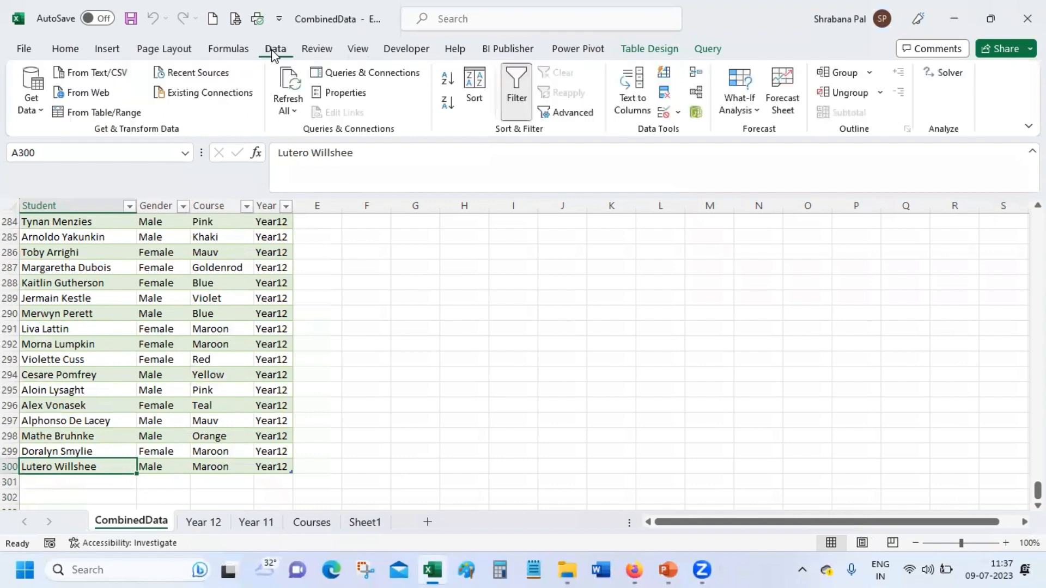
left_click(373, 73)
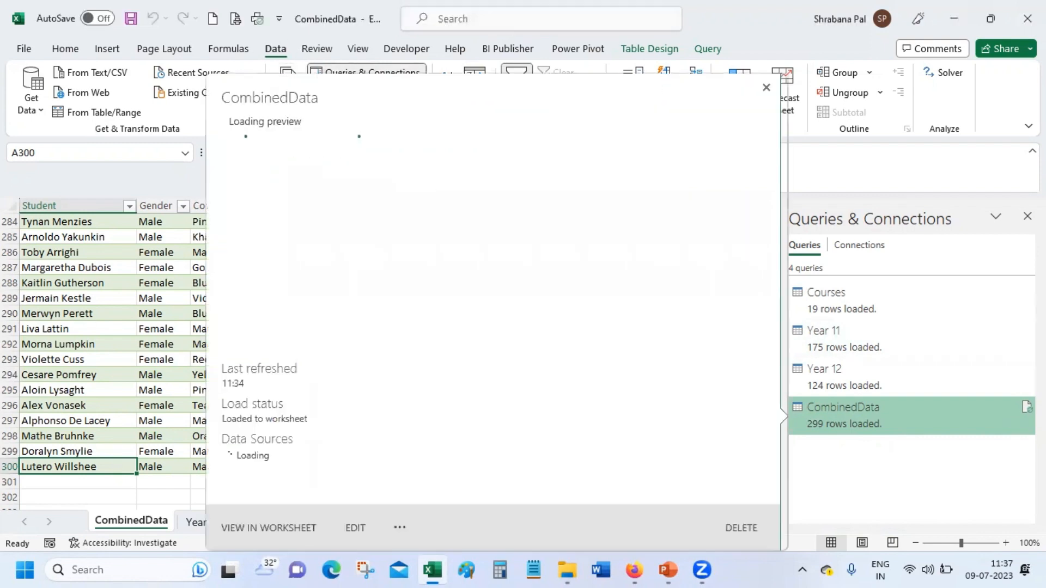
left_click(1027, 410)
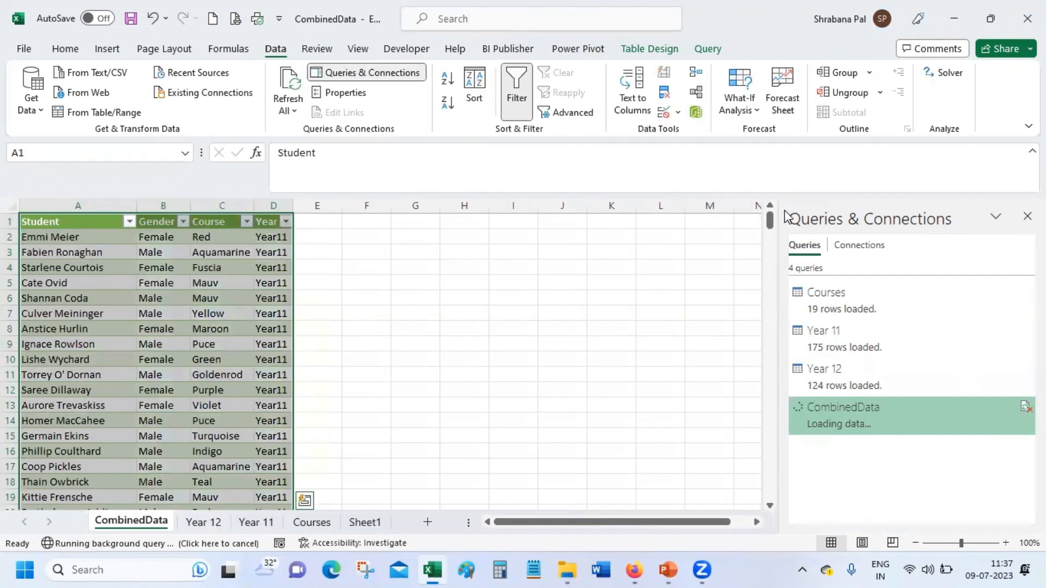
Examine the refreshed CombinedData table for the added Year 12 student in the last row and the added Year 11 student in row 177.
left_click_drag(770, 221, 770, 511)
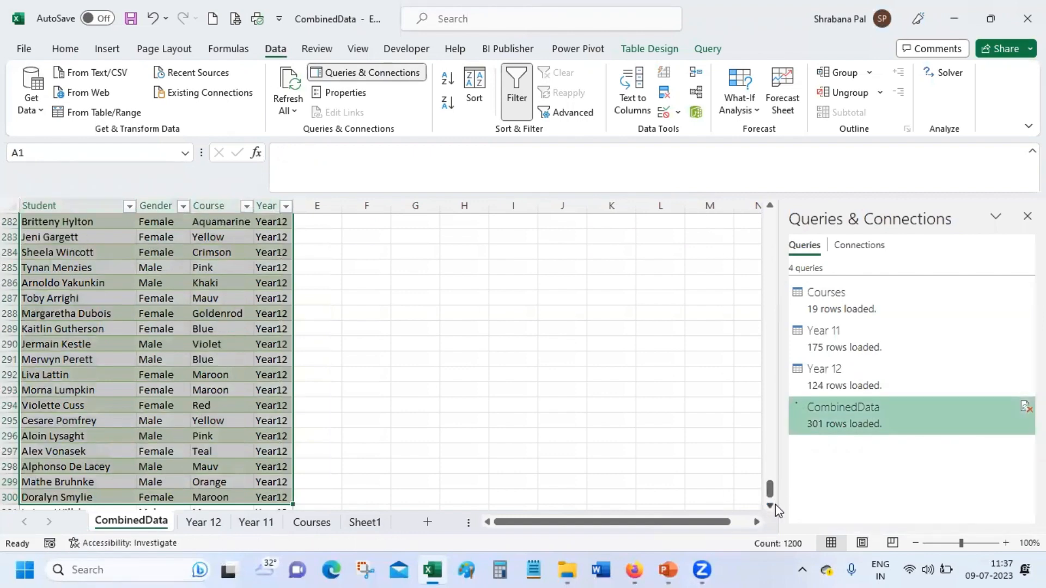
left_click(770, 506)
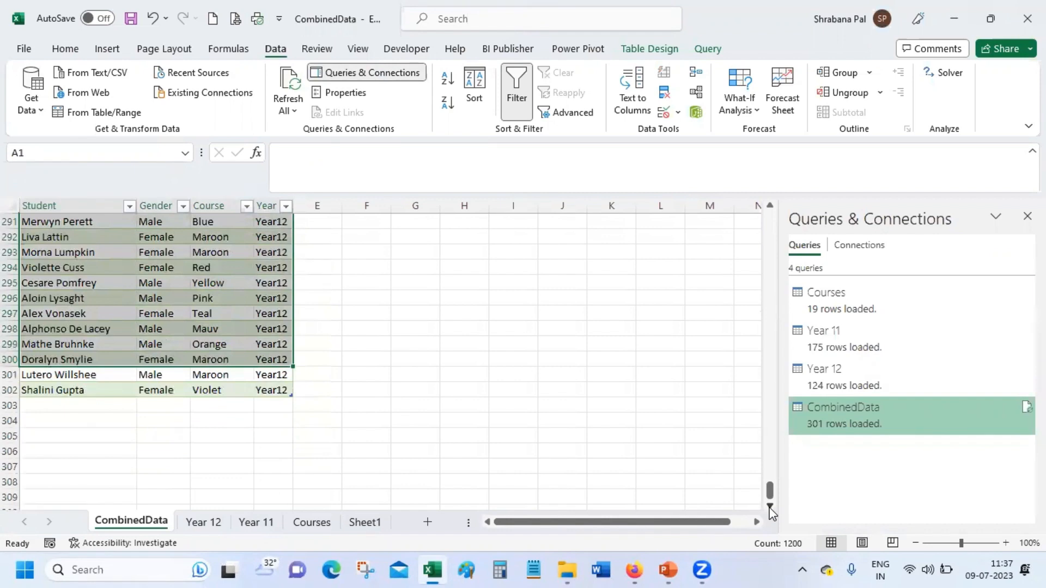
left_click(261, 391)
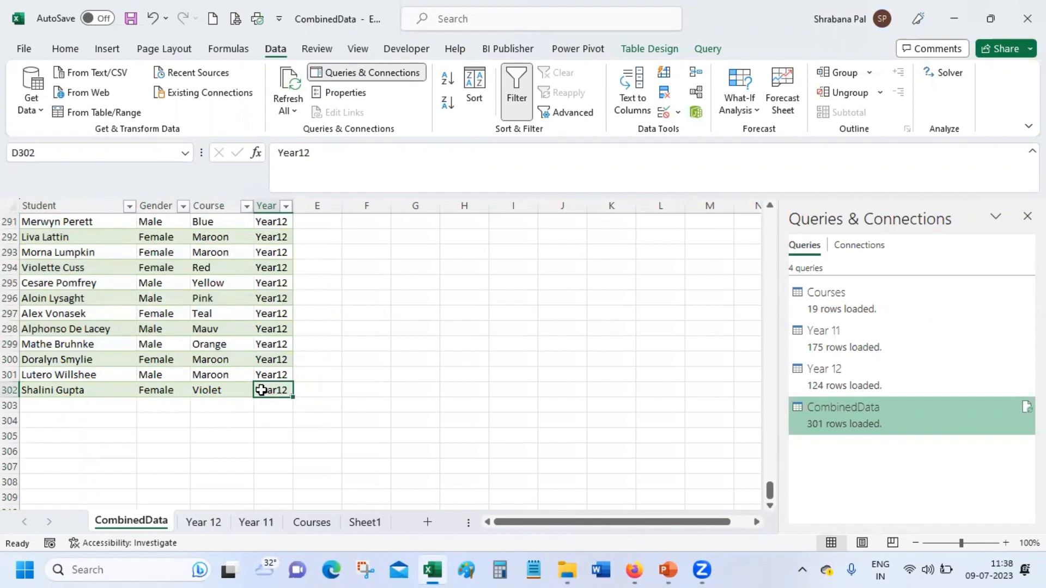
key("Page_Up")
key("Page_Up")
key("Page_Up")
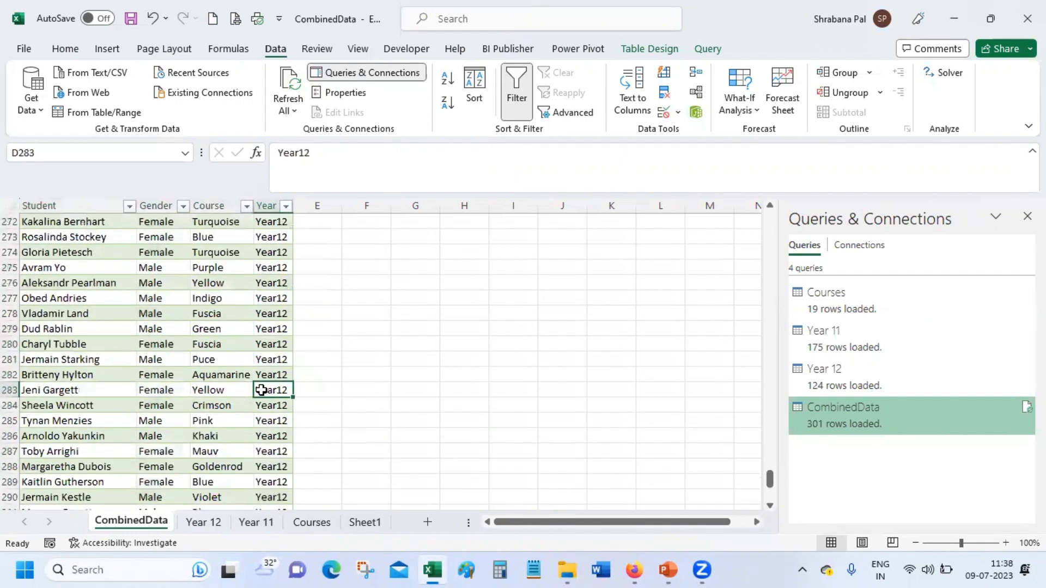
key("Page_Up")
key("Page_Up")
key("Page_Up")
key("Page_Up")
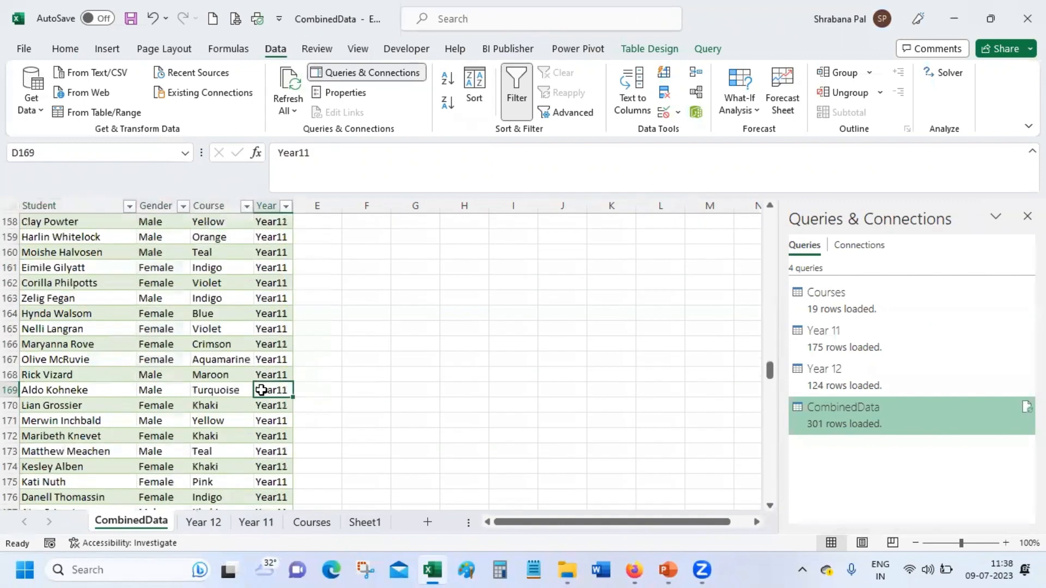
key("Right")
key("Right")
key("Right")
key("Right")
key("Right")
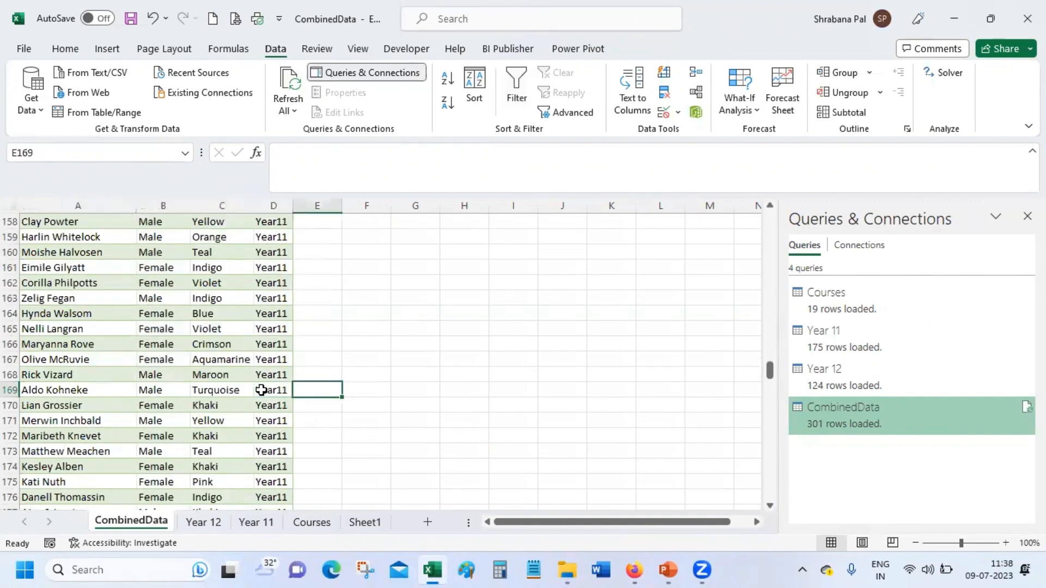
key("Down")
key("Down")
key("Down")
key("Down")
key("Down")
key("Down")
key("Down")
key("Down")
key("Down")
key("Down")
key("Down")
key("Down")
key("Down")
key("Down")
key("Down")
key("Down")
key("Down")
key("Down")
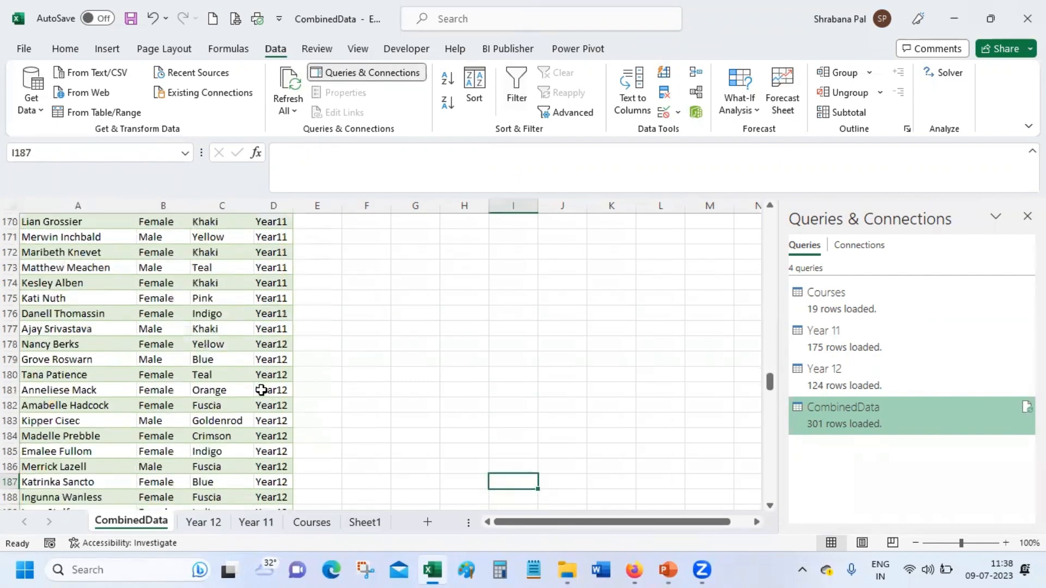
key("Up")
key("Up")
key("Up")
key("Up")
key("Up")
key("Up")
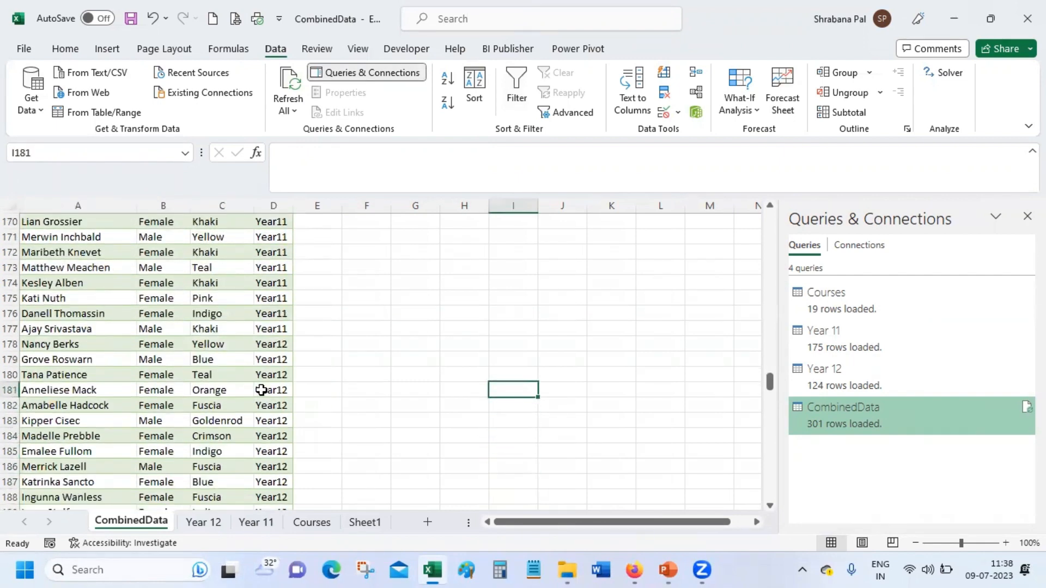
key("Up")
key("Up")
key("Up")
key("Up")
key("Left")
key("Left")
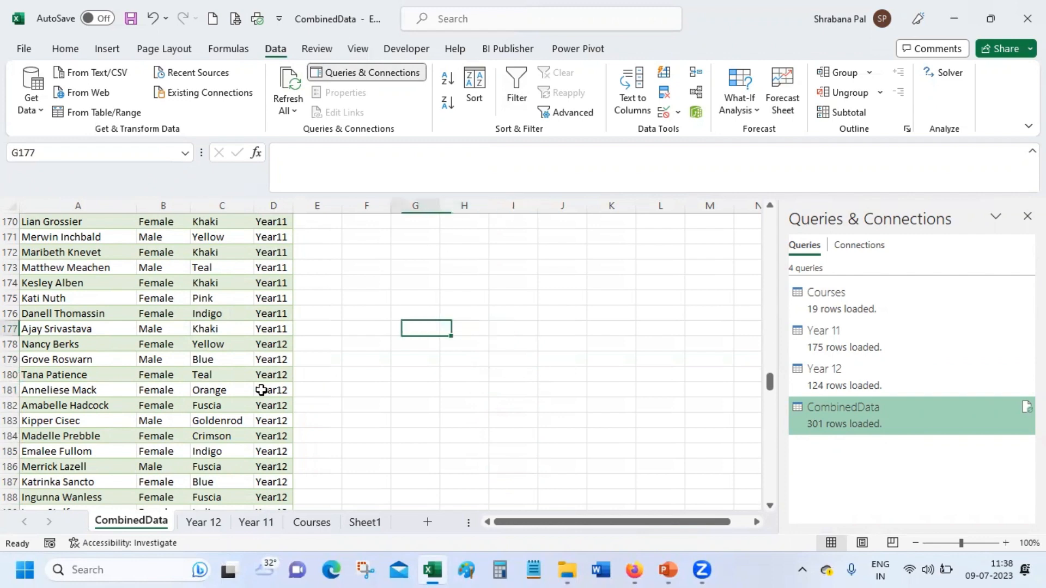
key("Left")
key("Left")
key("Left")
key("Left")
key("Left")
key("Left")
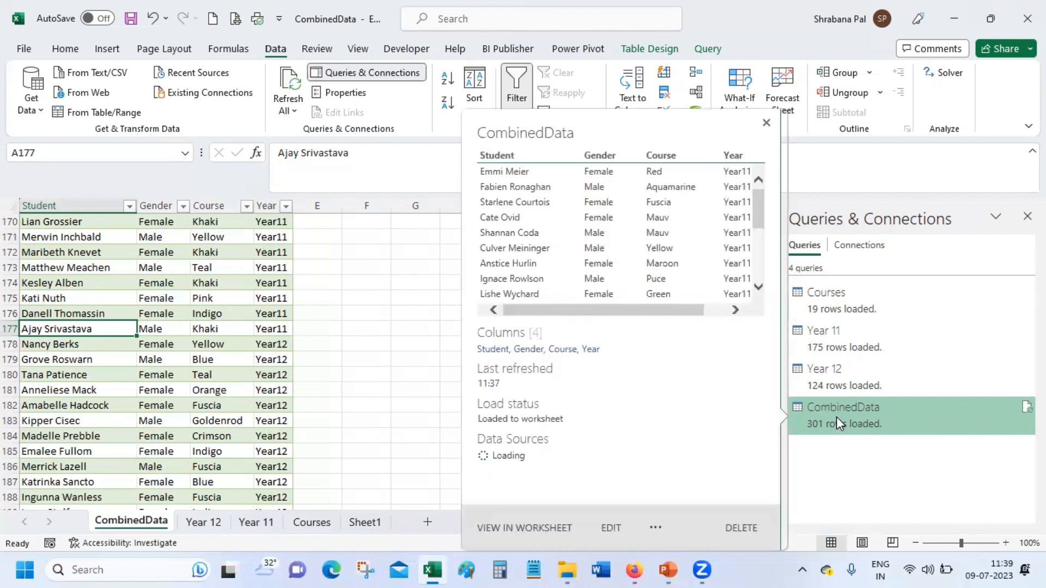
Open the CombinedData query for editing in the Power Query Editor and restore the editor from full screen to a smaller window.
right_click(836, 417)
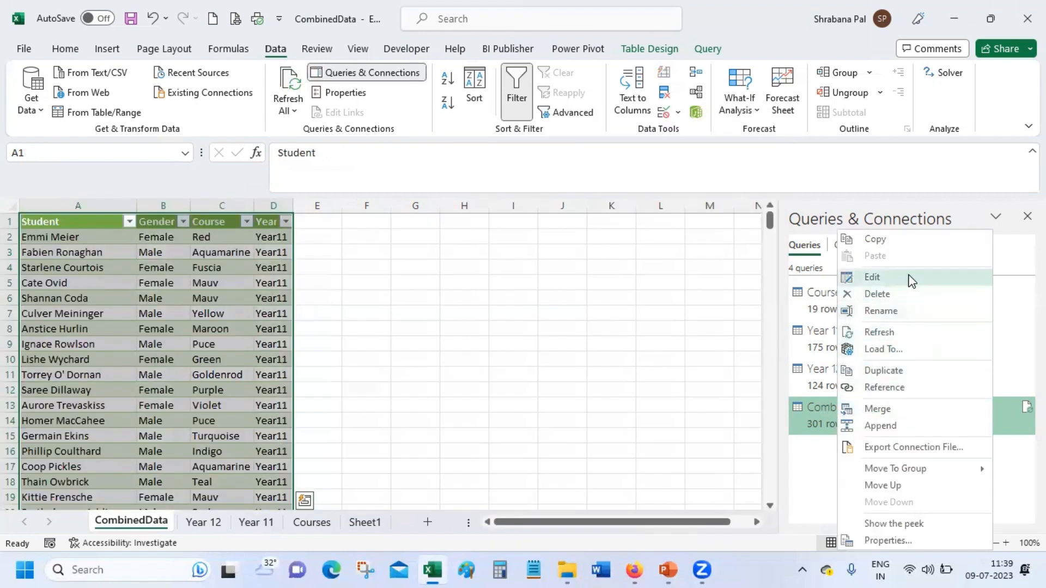
left_click(872, 278)
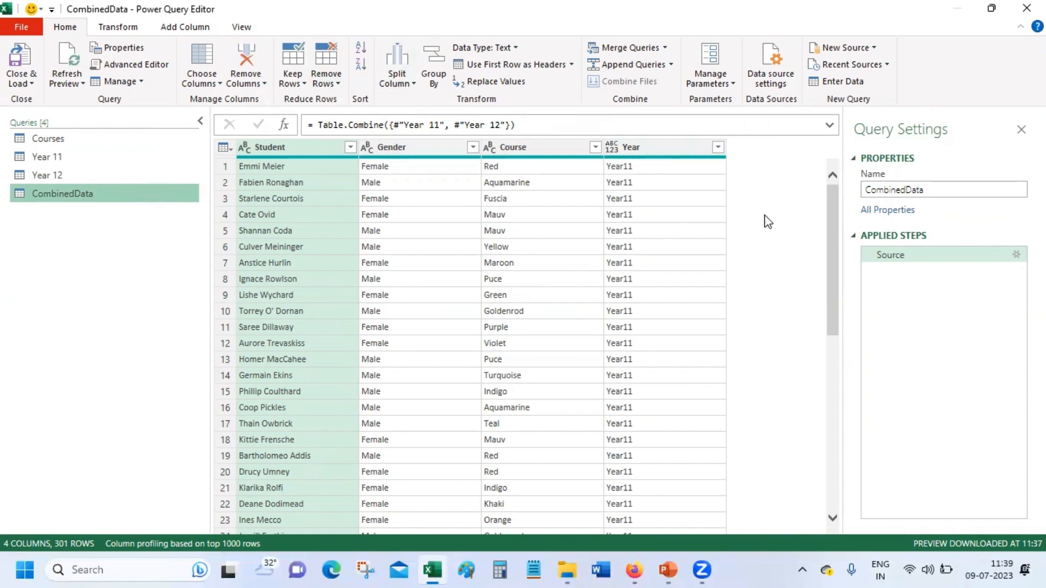
left_click(739, 269)
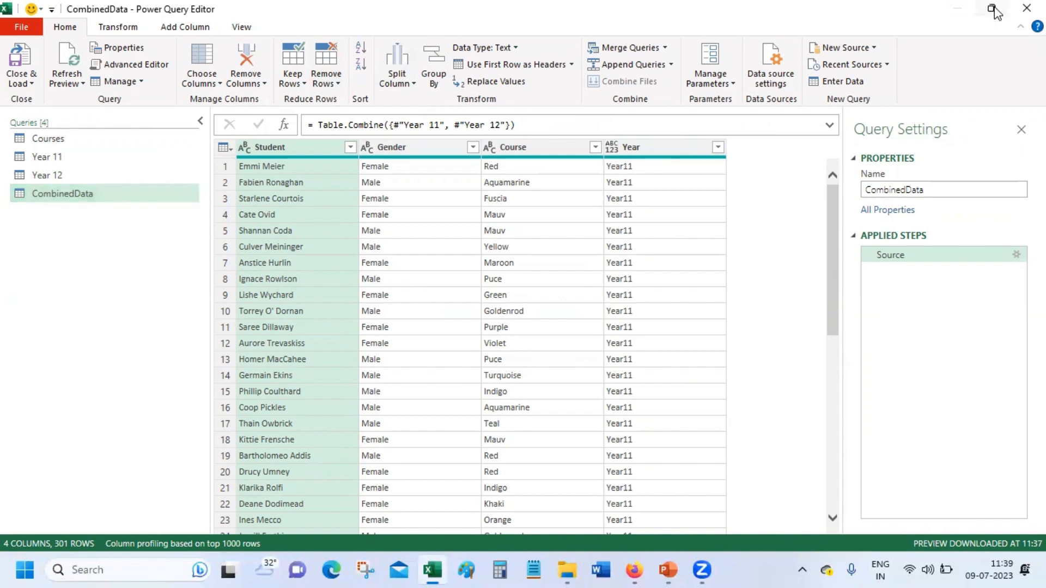
left_click(887, 11)
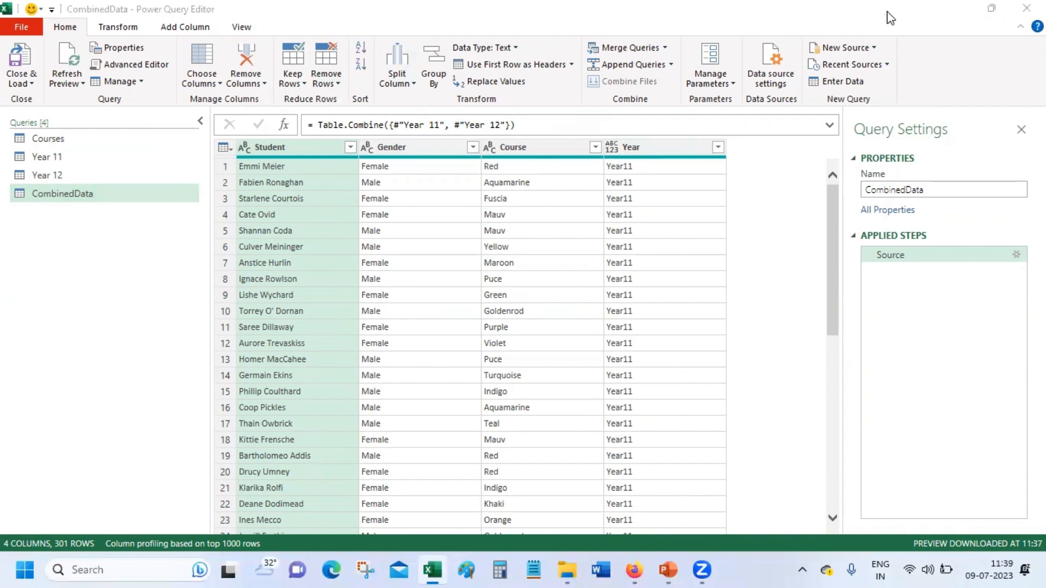
left_click(920, 22)
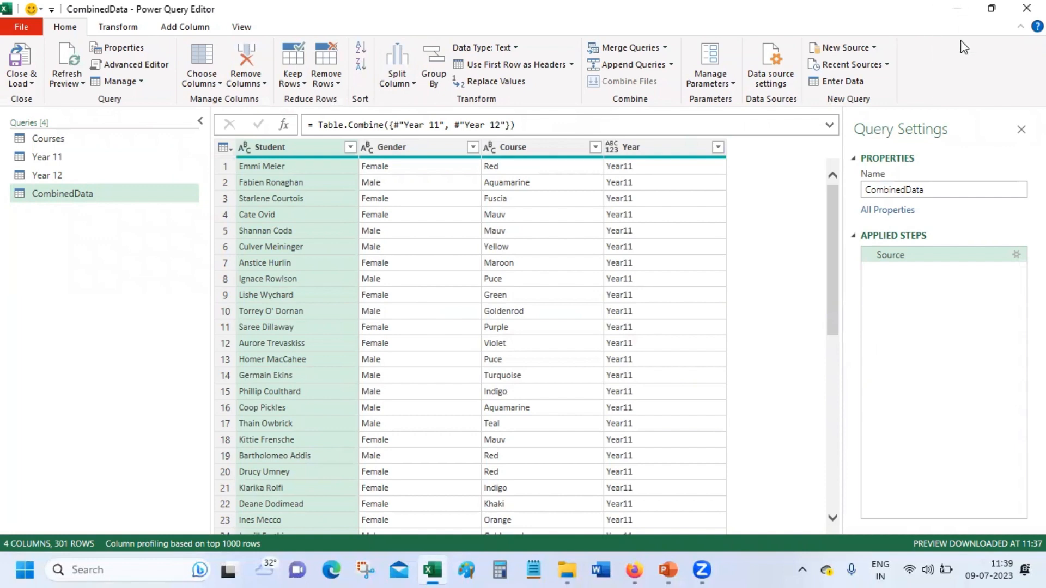
left_click(991, 12)
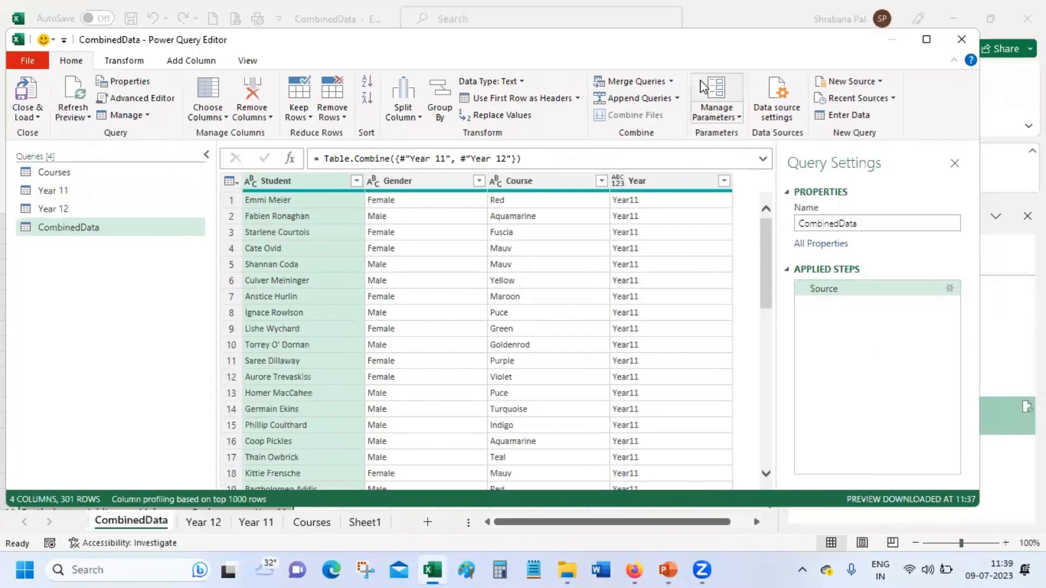
Merge the CombinedData query with Courses, matching on the Course column of both tables with a Left Outer join.
left_click(671, 81)
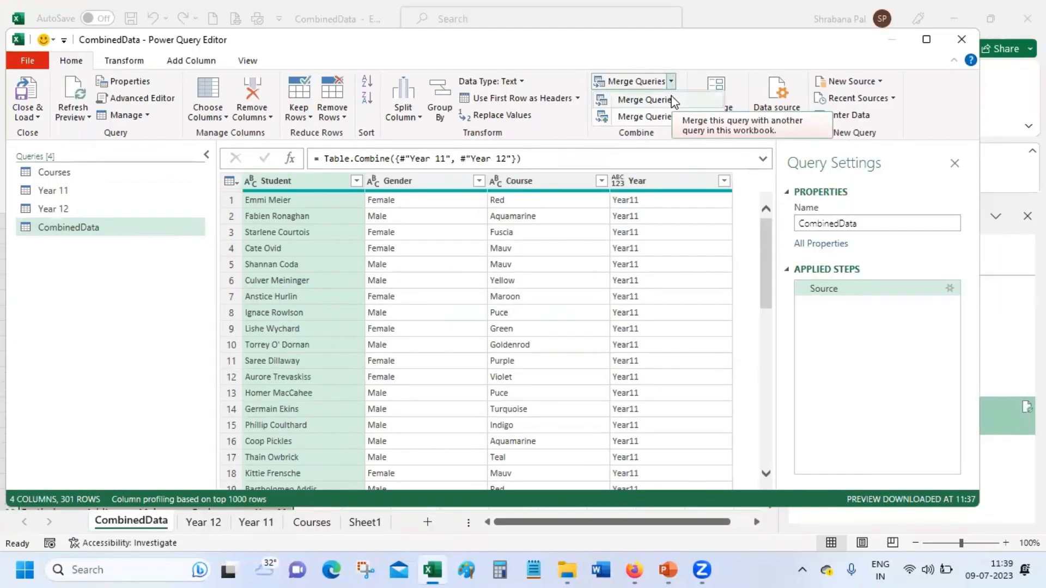
left_click(645, 99)
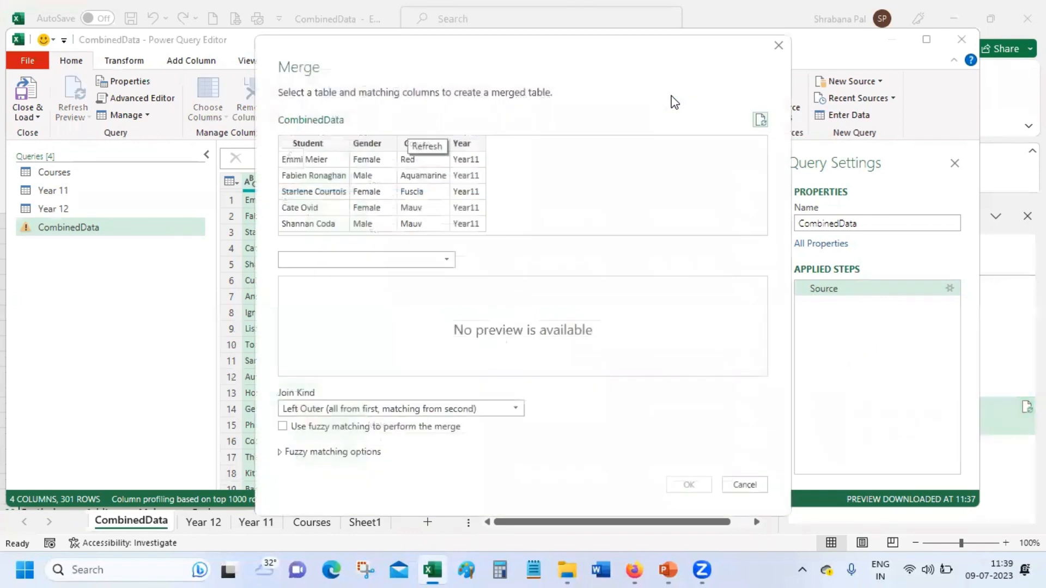
left_click(411, 264)
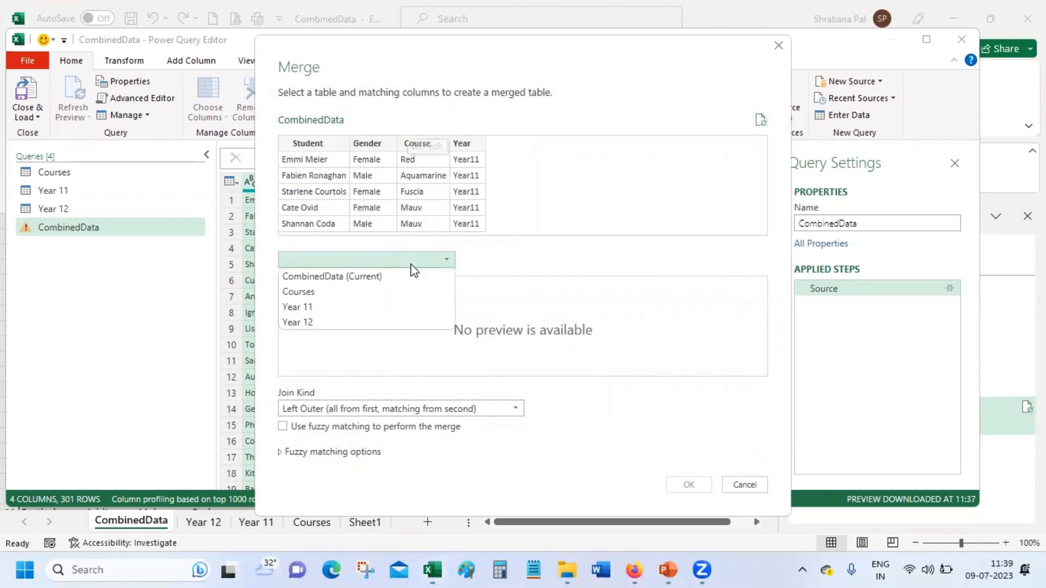
left_click(377, 293)
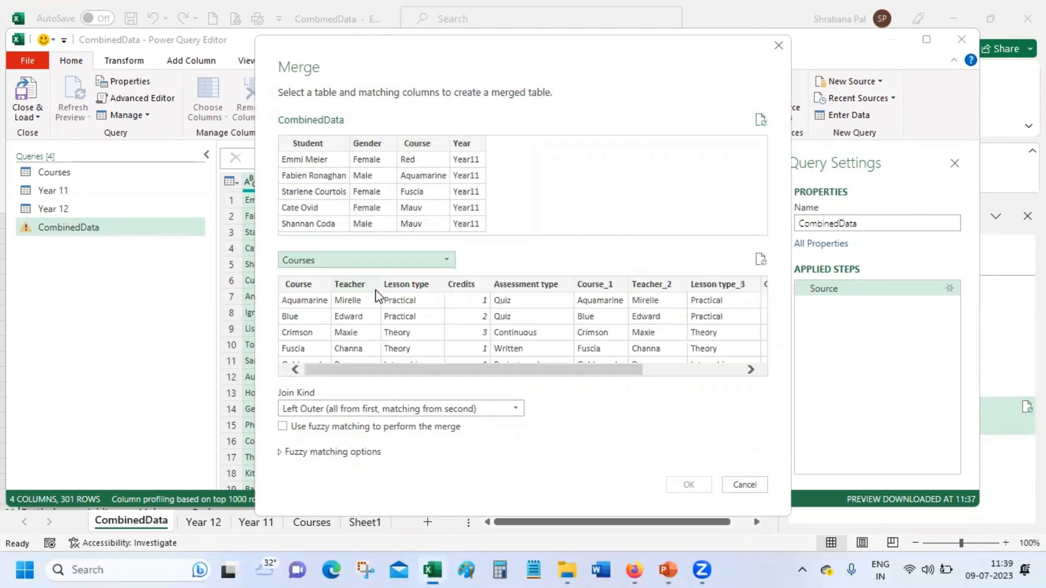
left_click(419, 145)
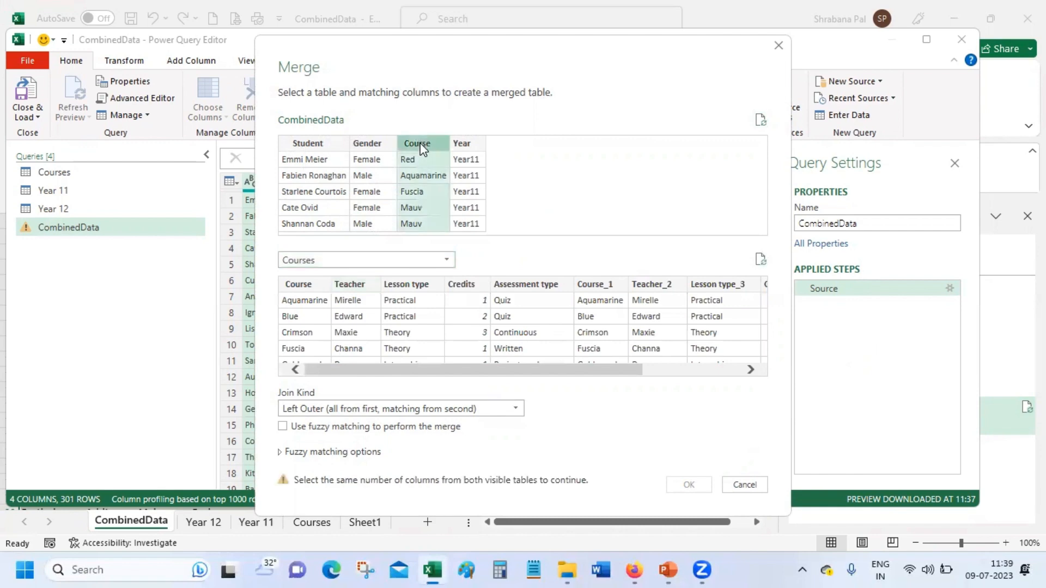
left_click(297, 284)
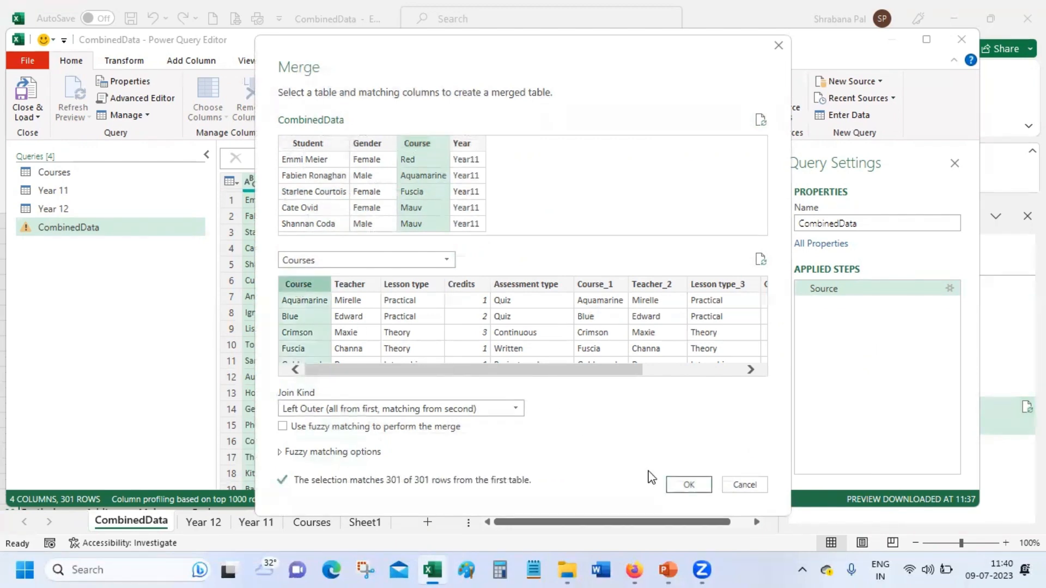
left_click(676, 484)
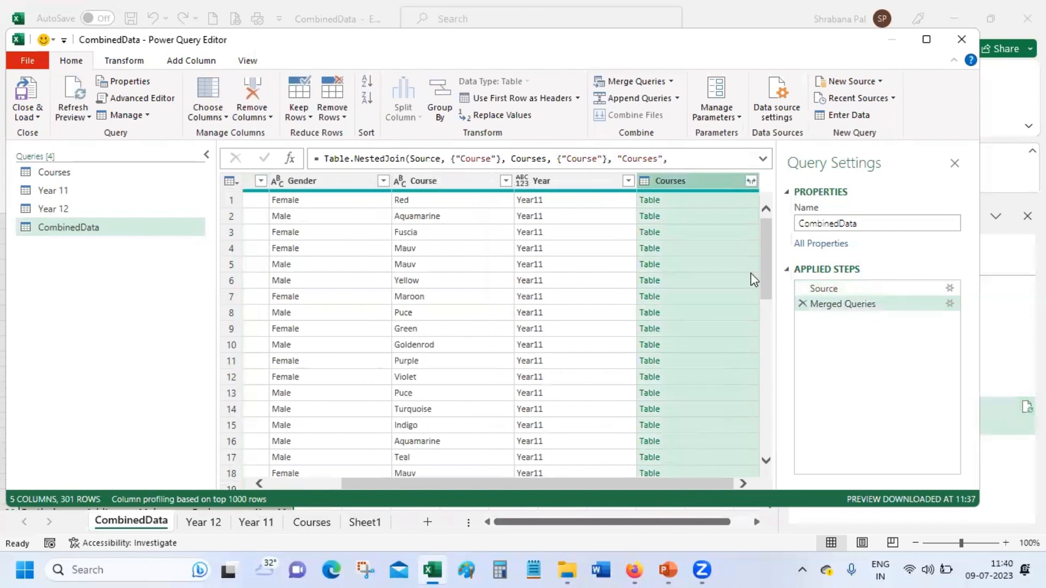
Expand the merged Courses column to only Teacher, Credits and Assessment type, keeping the original column name as prefix.
left_click(752, 182)
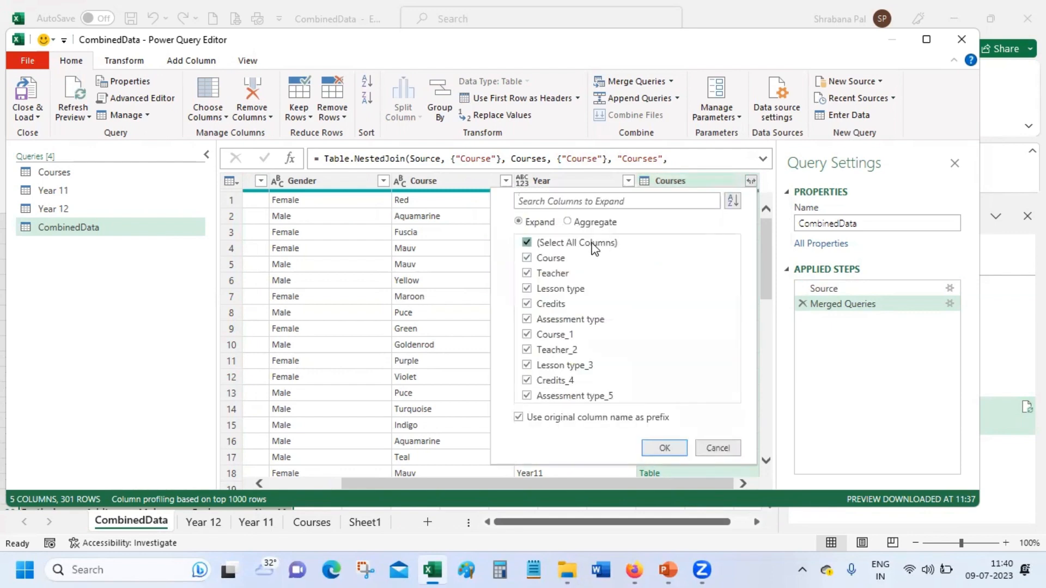
left_click(594, 245)
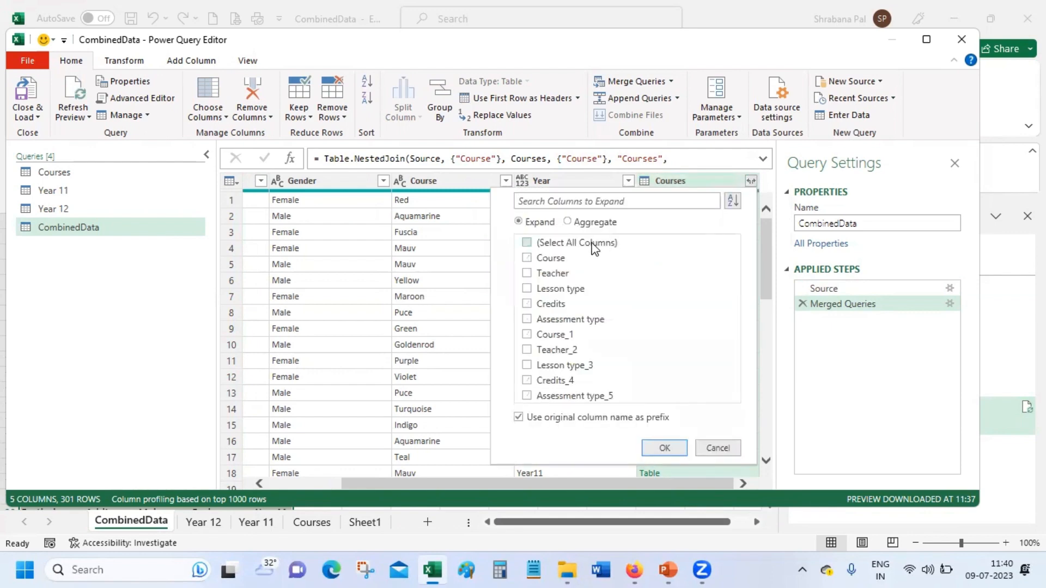
left_click(527, 274)
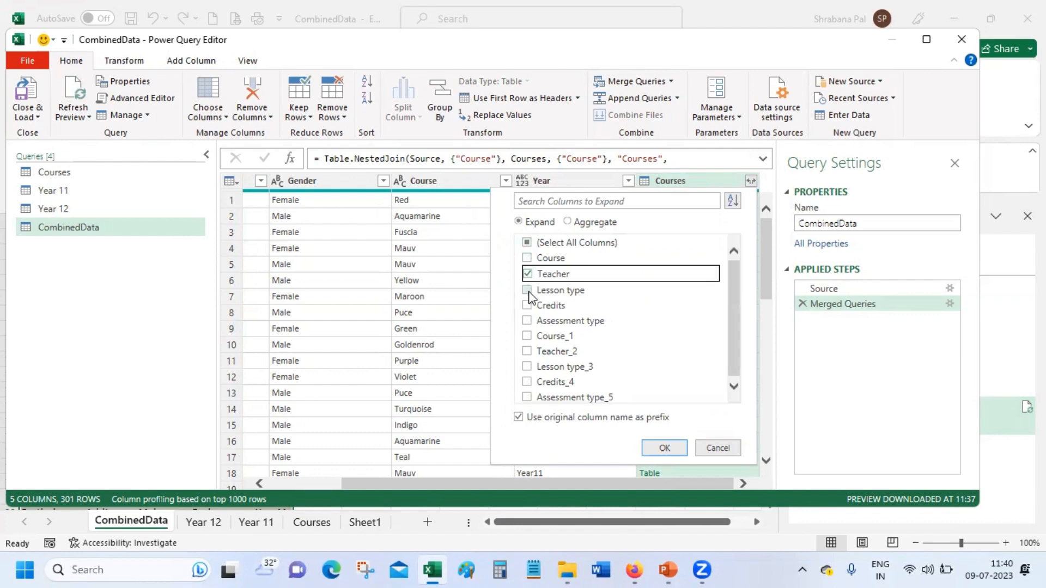
left_click(527, 305)
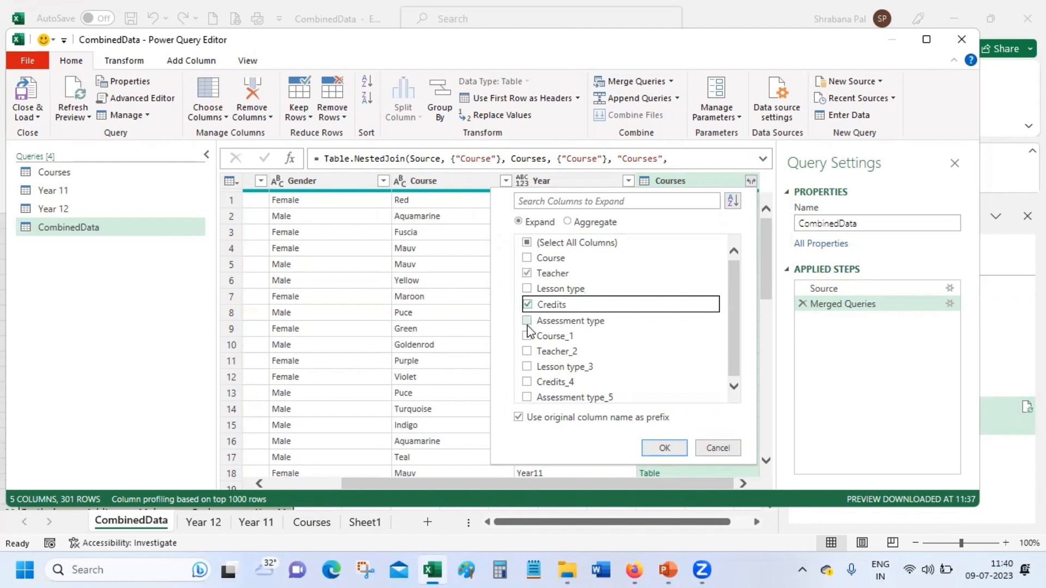
left_click(526, 322)
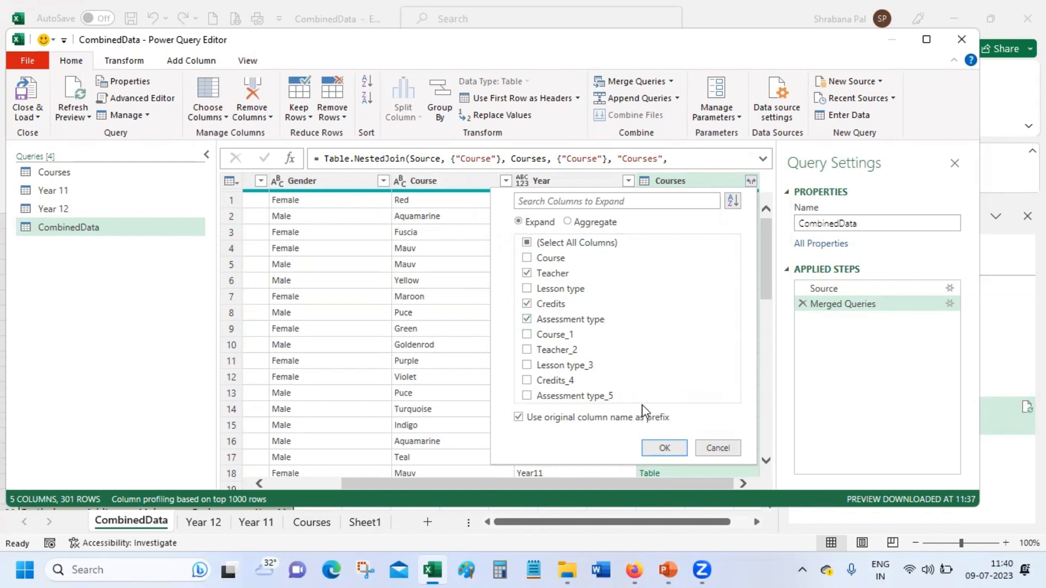
left_click(663, 447)
left_click(686, 479)
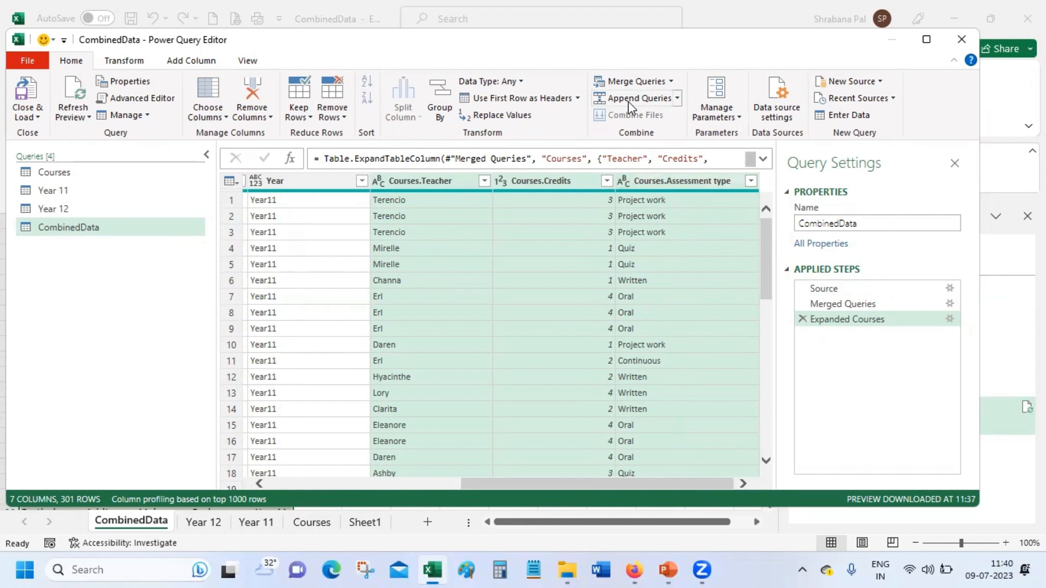
Close the query editor, load the merged query into the CombinedData sheet and check the table down to its last rows.
left_click(25, 97)
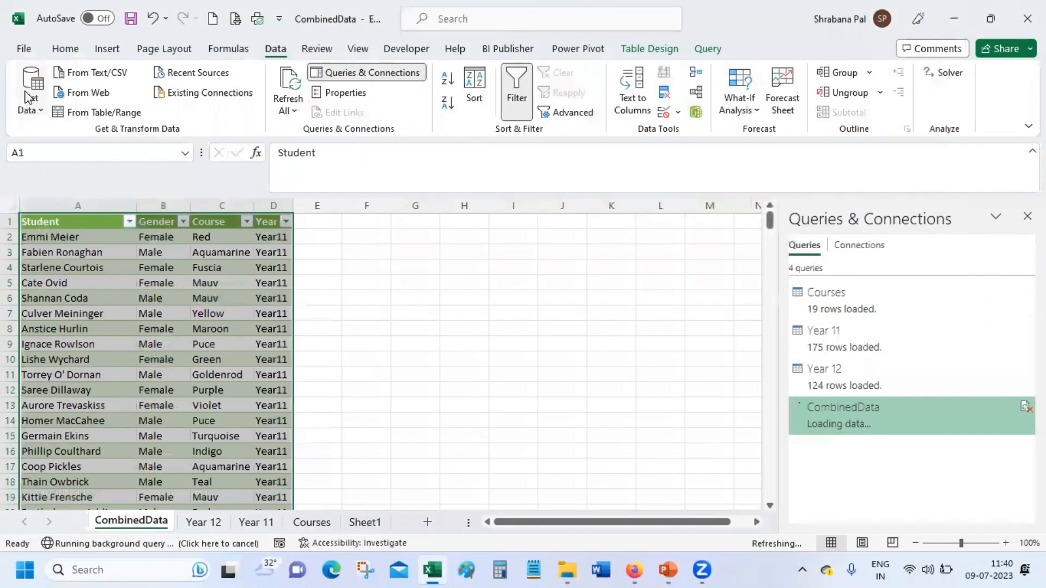
left_click(401, 299)
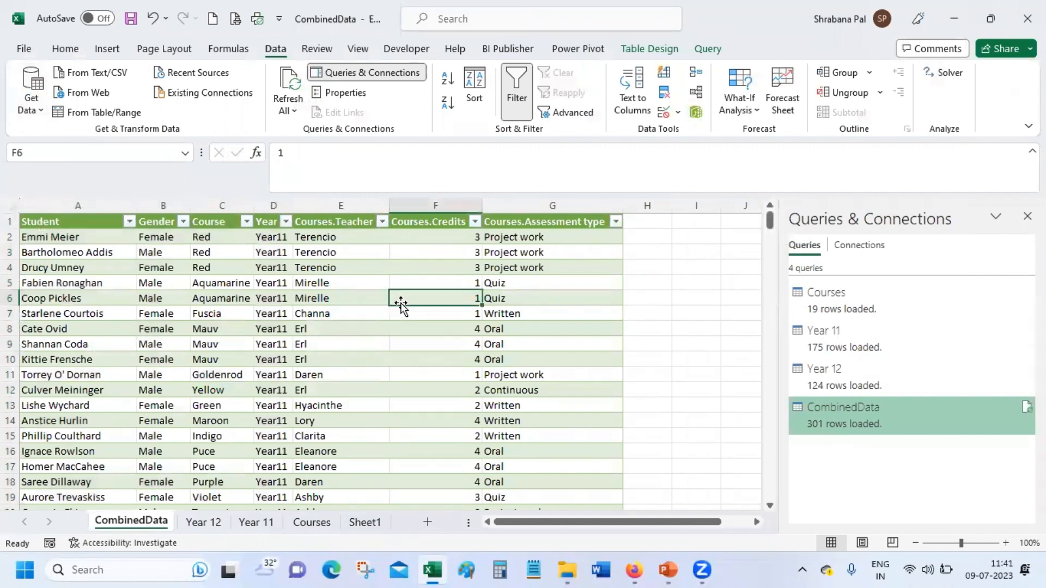
left_click_drag(770, 222, 742, 539)
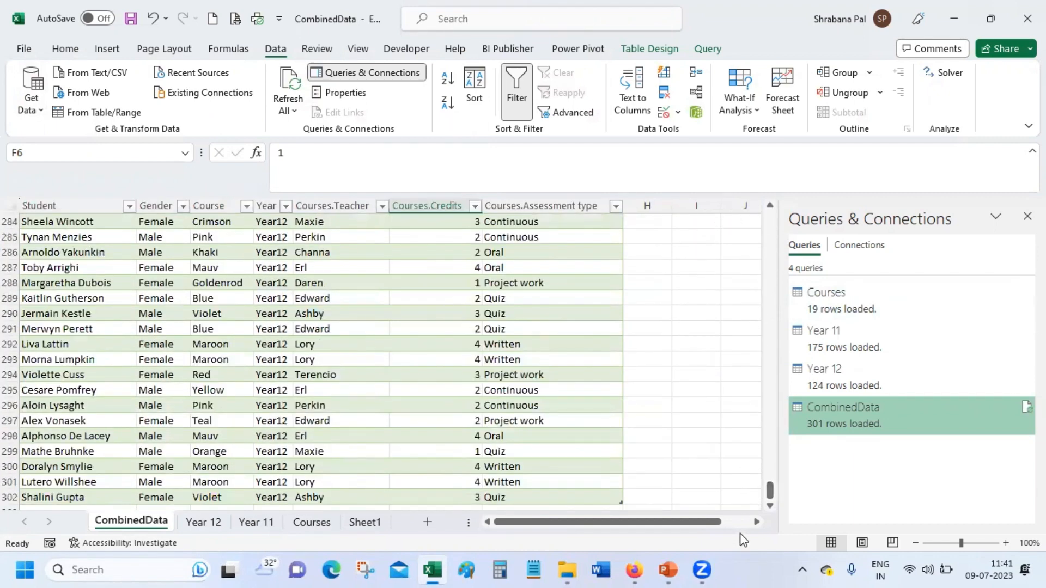